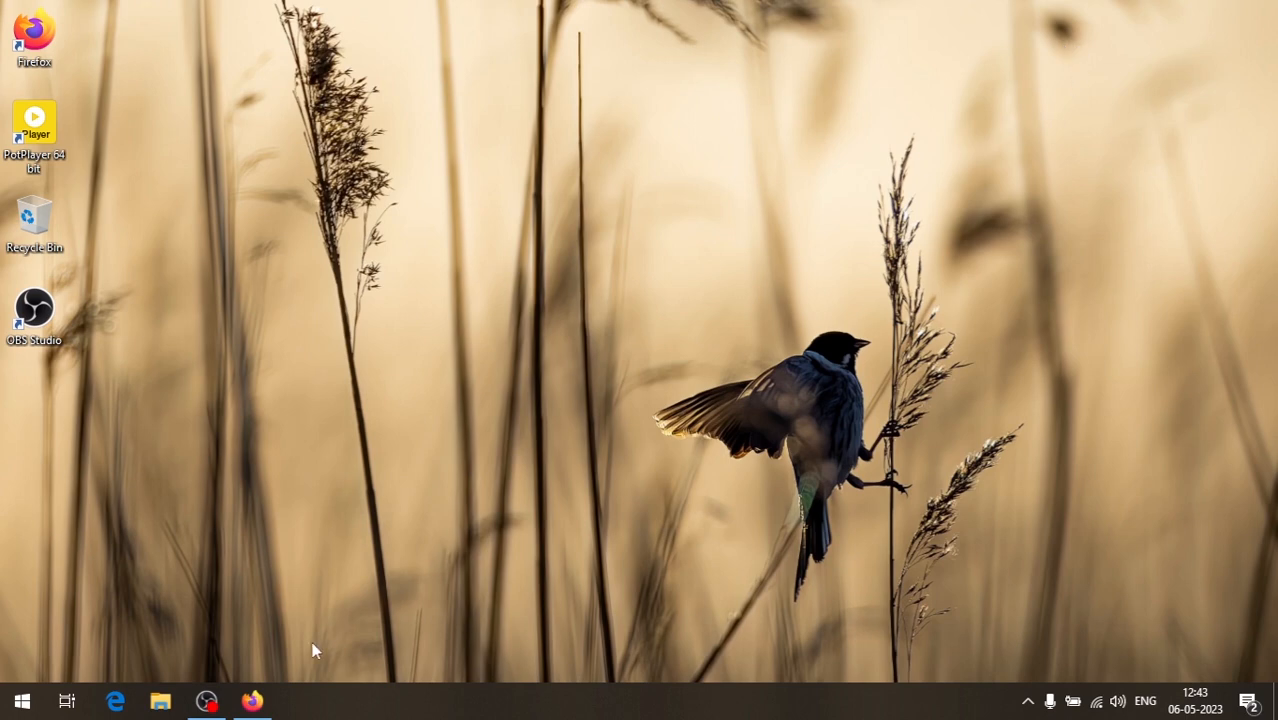
Switch to Firefox, start the free Linux Reader download from the DiskInternals page, cancel it and close the browser.
{"action": "left_click", "coordinate": [256, 700]}
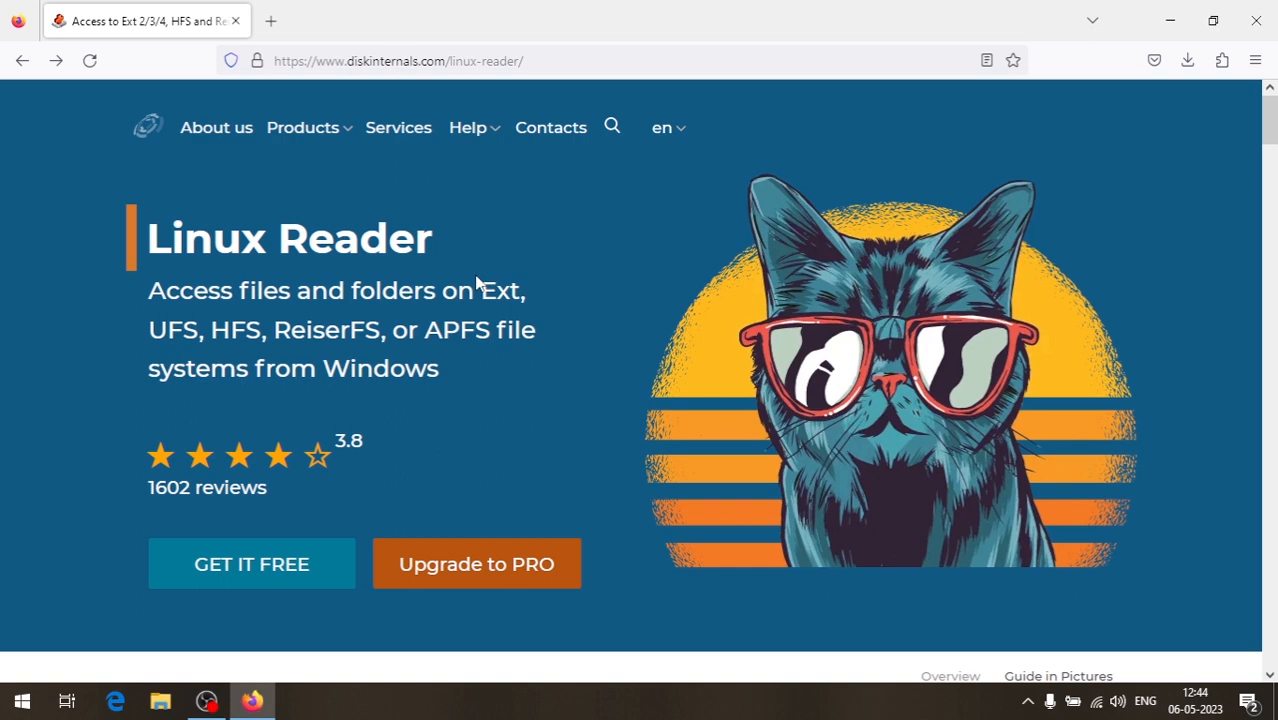
{"action": "left_click", "coordinate": [258, 560]}
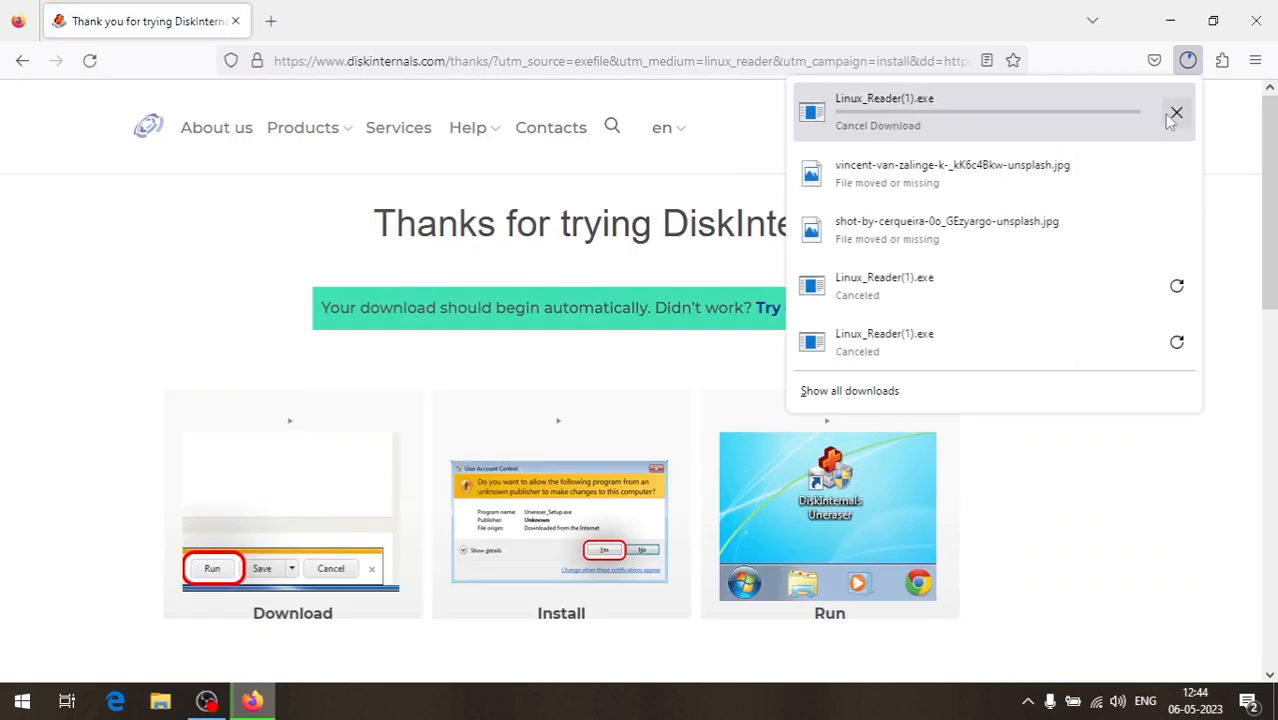
{"action": "left_click", "coordinate": [1175, 114]}
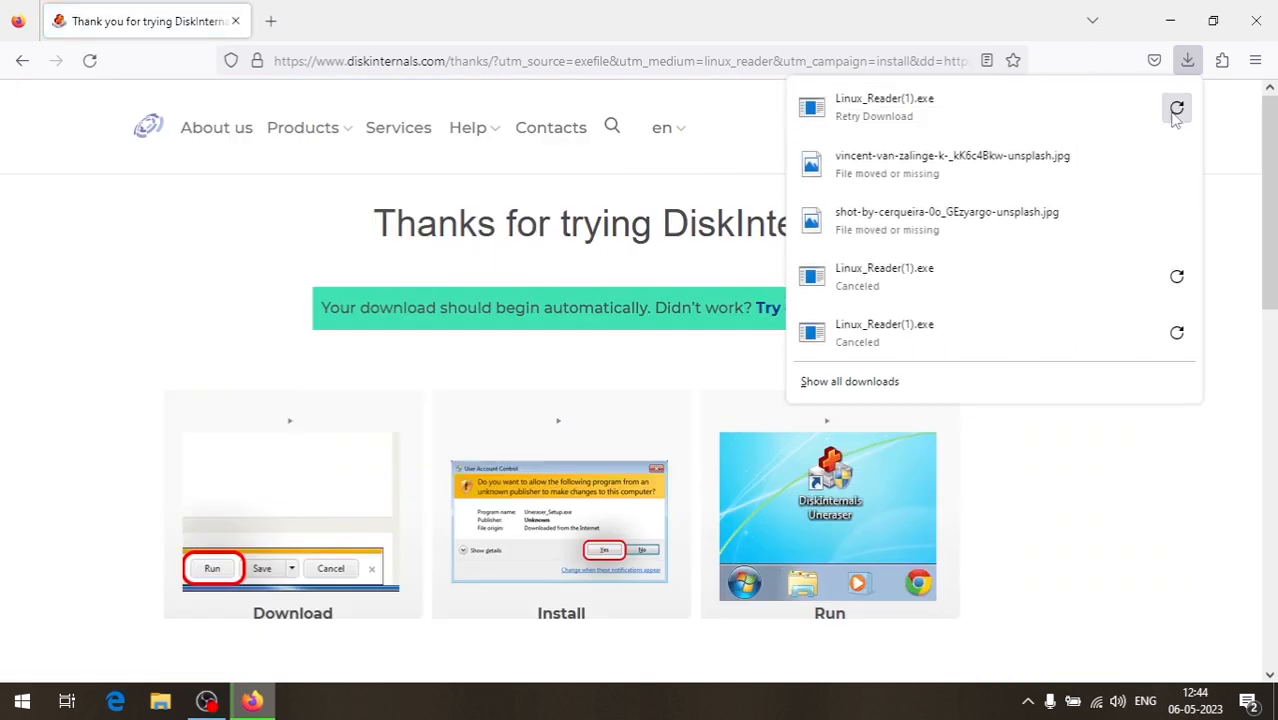
{"action": "left_click", "coordinate": [1240, 144]}
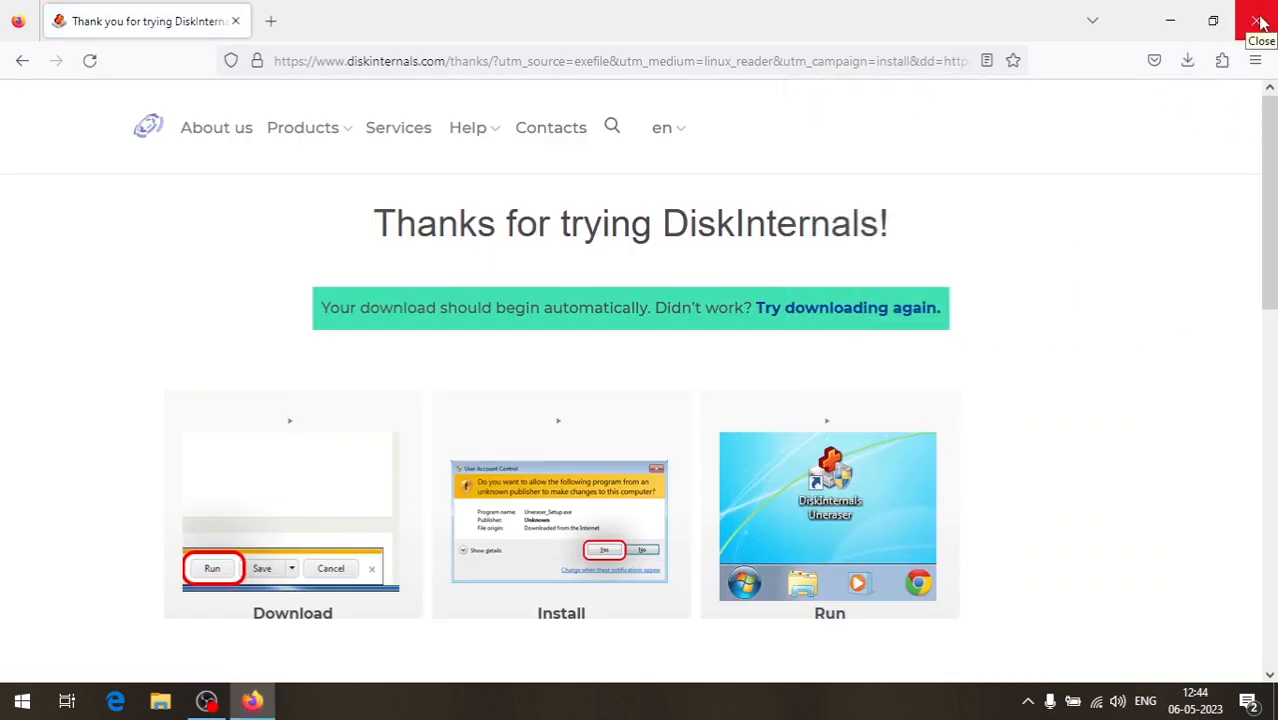
{"action": "left_click", "coordinate": [1254, 22]}
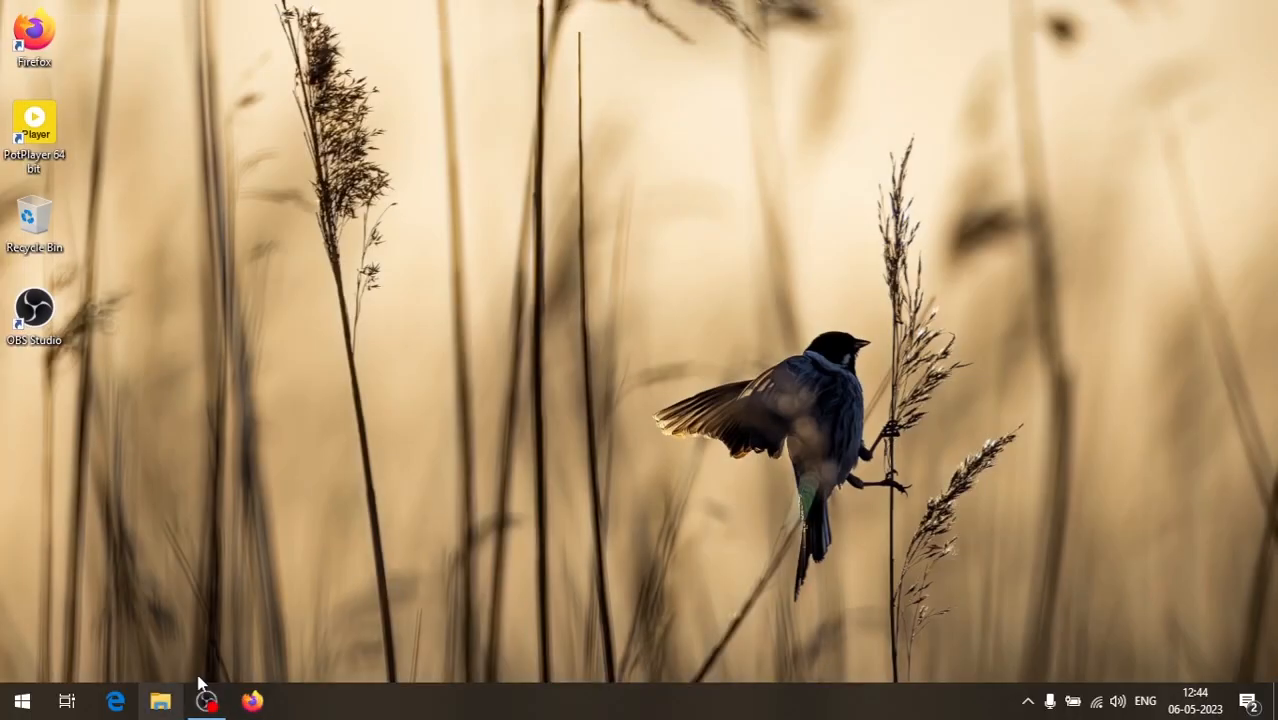
Run the Linux_Reader installer from the Downloads folder in File Explorer, allow it to make changes and close the folder.
{"action": "left_click", "coordinate": [160, 701]}
{"action": "left_click", "coordinate": [210, 438]}
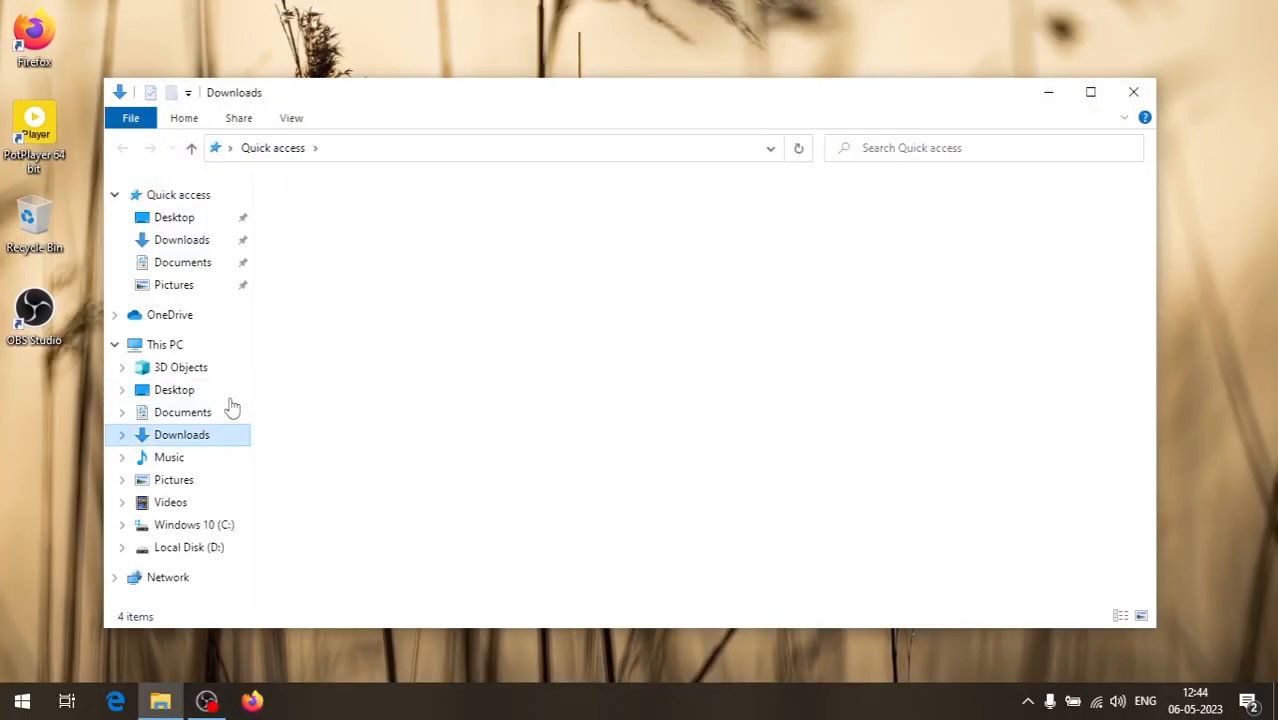
{"action": "left_click_drag", "start_coordinate": [446, 98], "coordinate": [502, 63]}
{"action": "left_click", "coordinate": [372, 190]}
{"action": "right_click", "coordinate": [372, 190]}
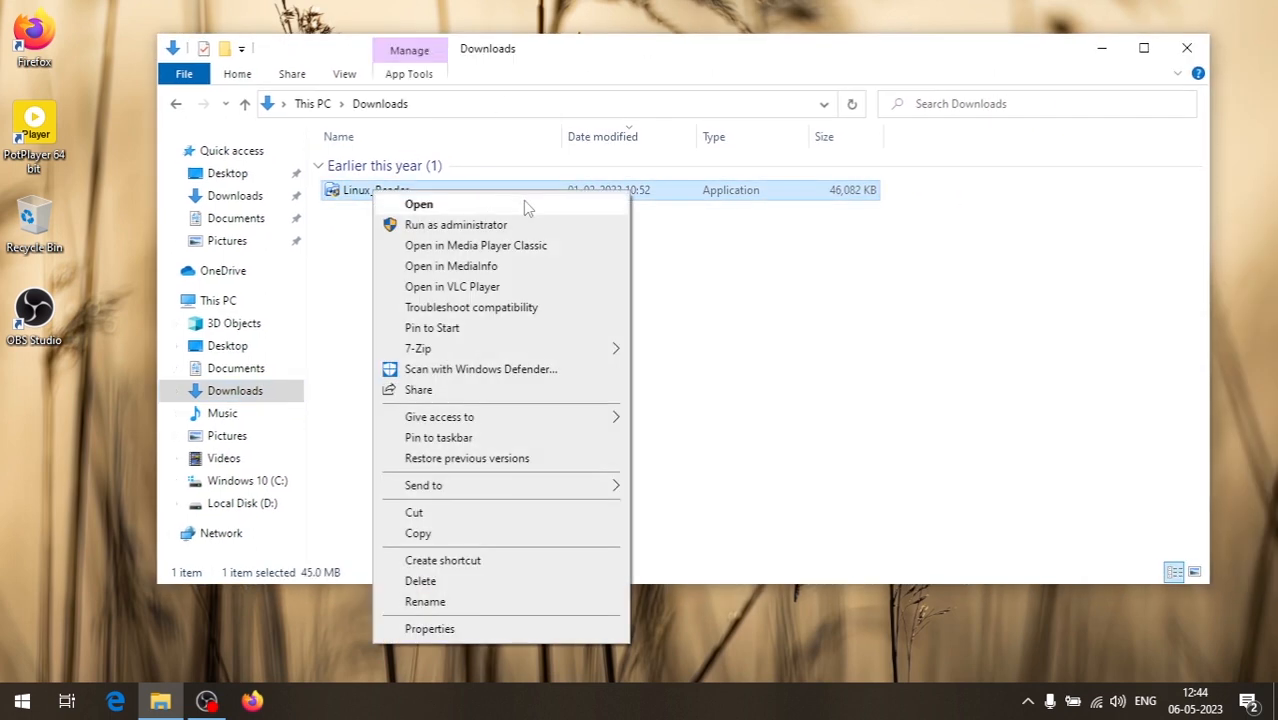
{"action": "left_click", "coordinate": [418, 205]}
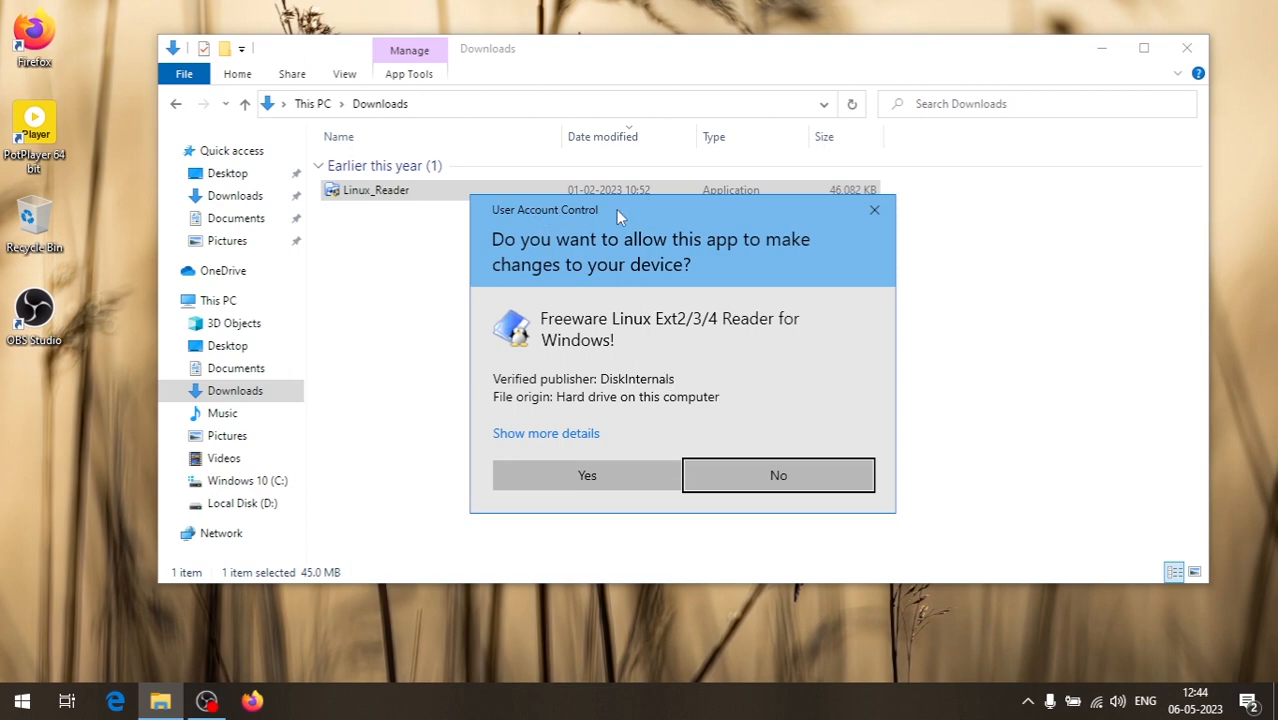
{"action": "left_click", "coordinate": [586, 472]}
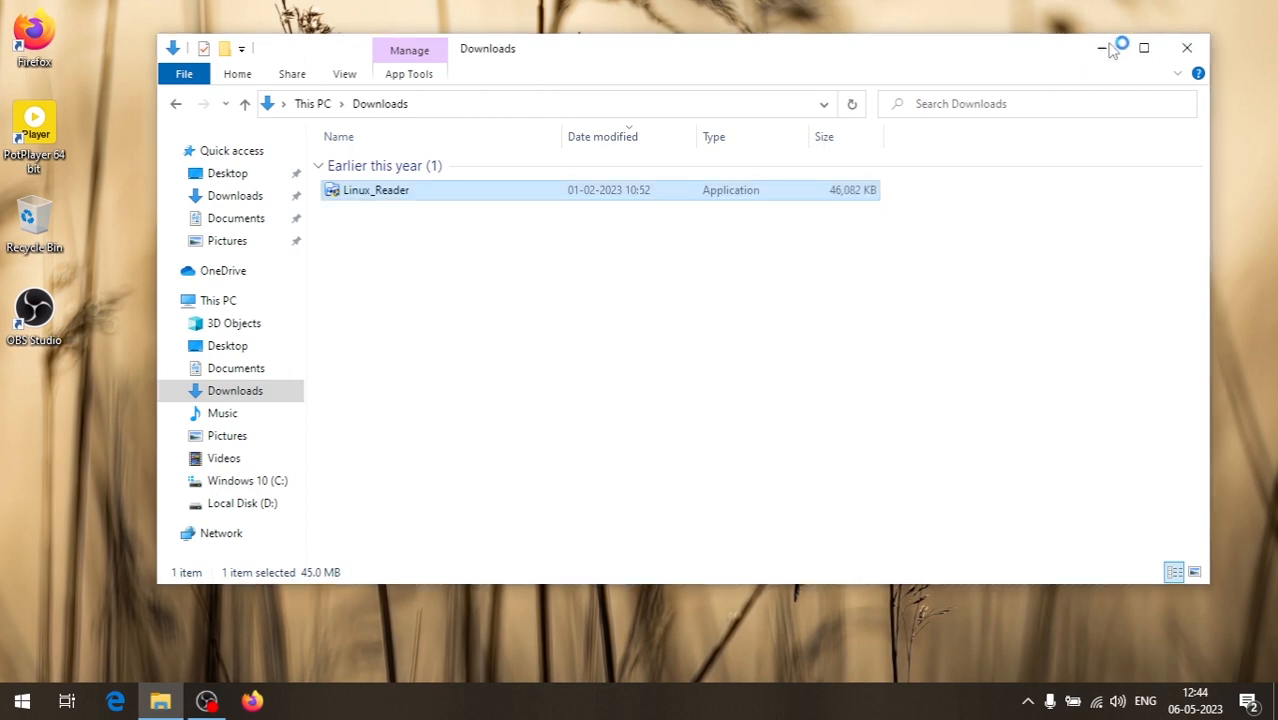
{"action": "left_click", "coordinate": [1187, 50]}
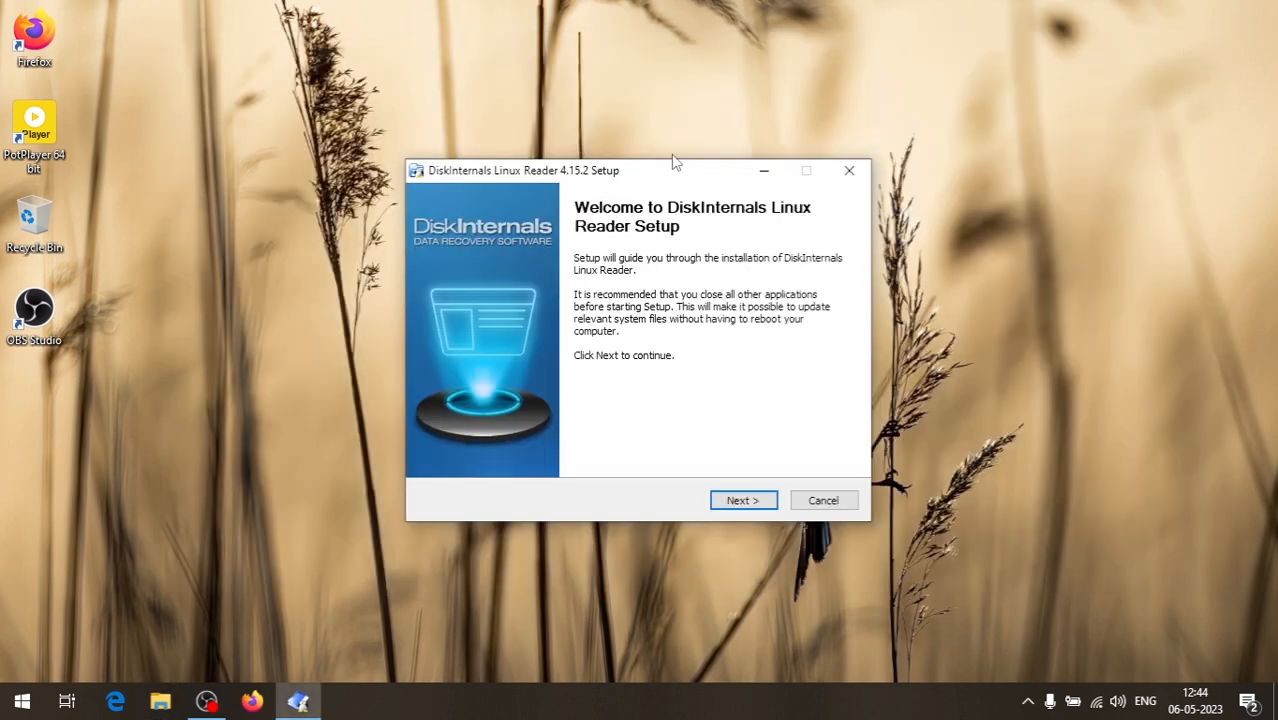
Proceed past the Linux Reader setup's welcome page and accept the license agreement.
{"action": "left_click_drag", "start_coordinate": [673, 160], "coordinate": [710, 142]}
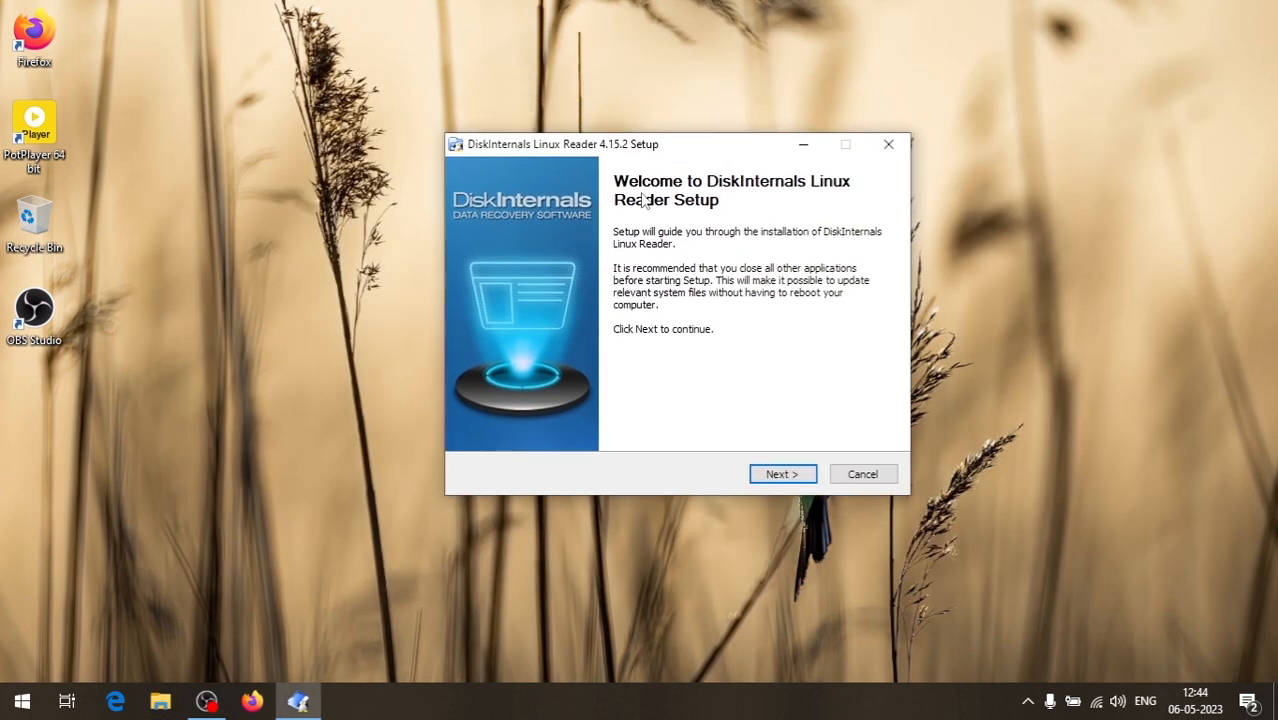
{"action": "left_click", "coordinate": [787, 480]}
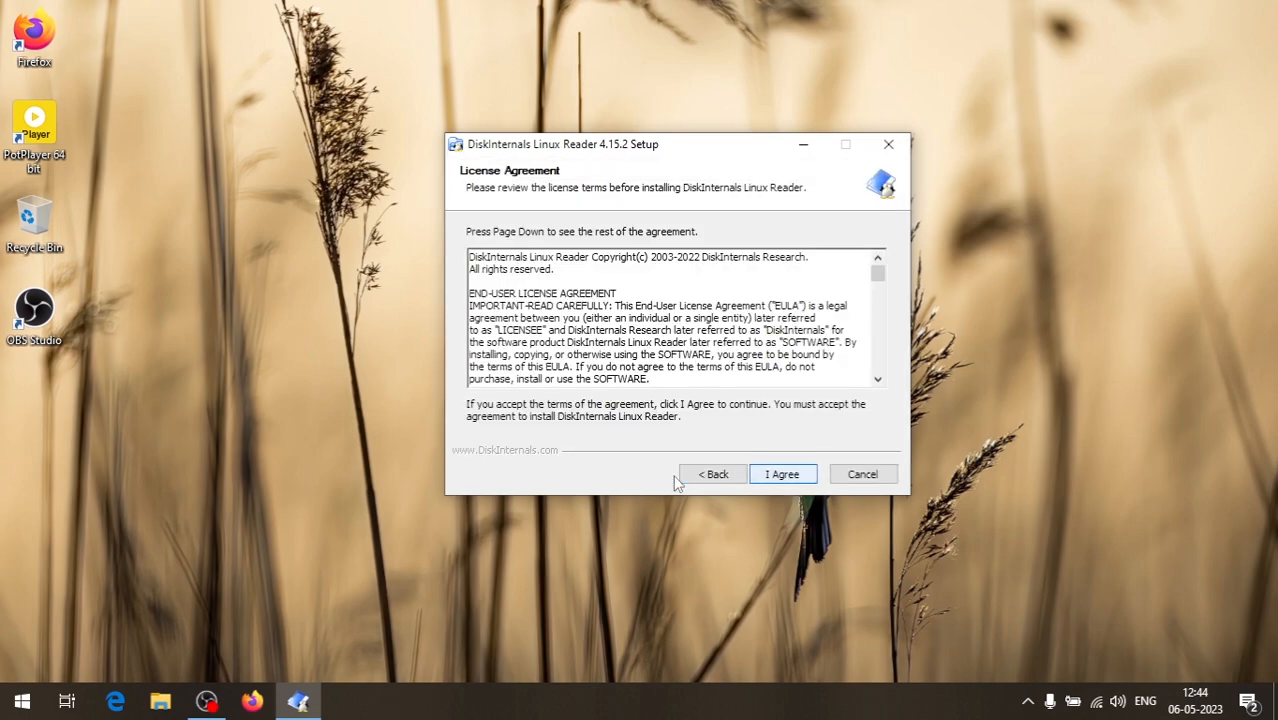
{"action": "left_click_drag", "start_coordinate": [877, 273], "coordinate": [856, 222]}
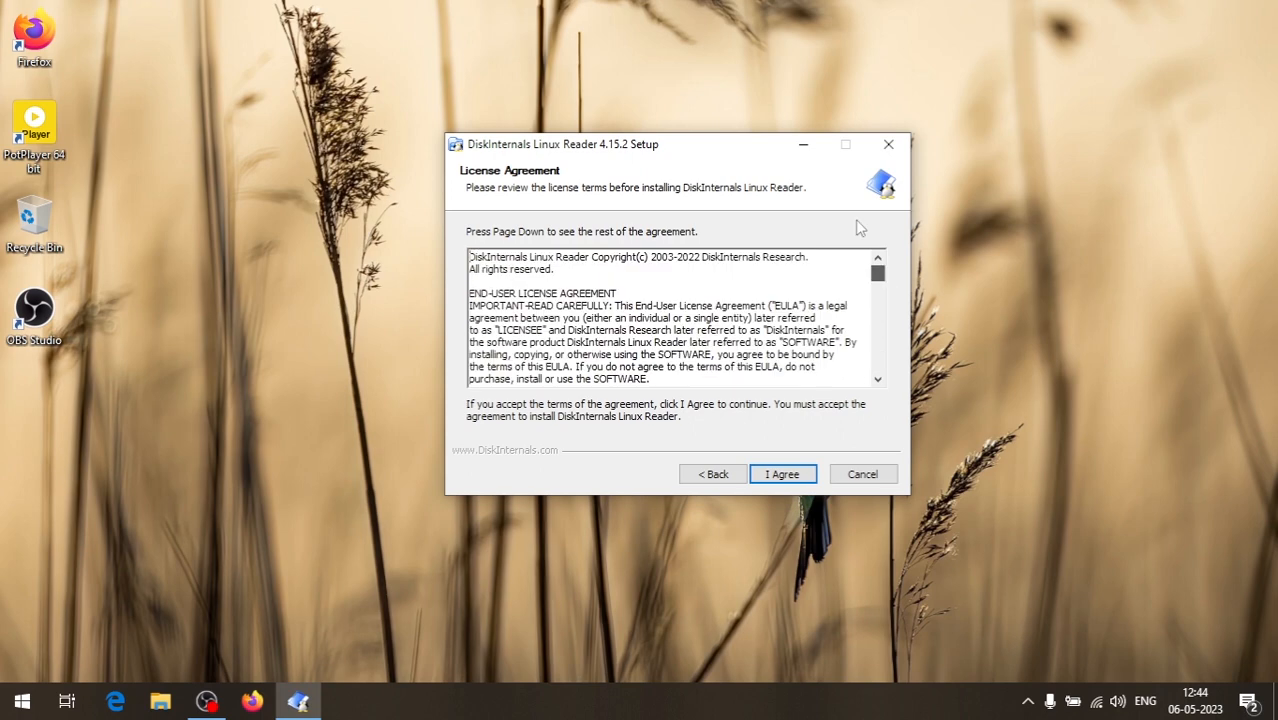
{"action": "left_click", "coordinate": [791, 476]}
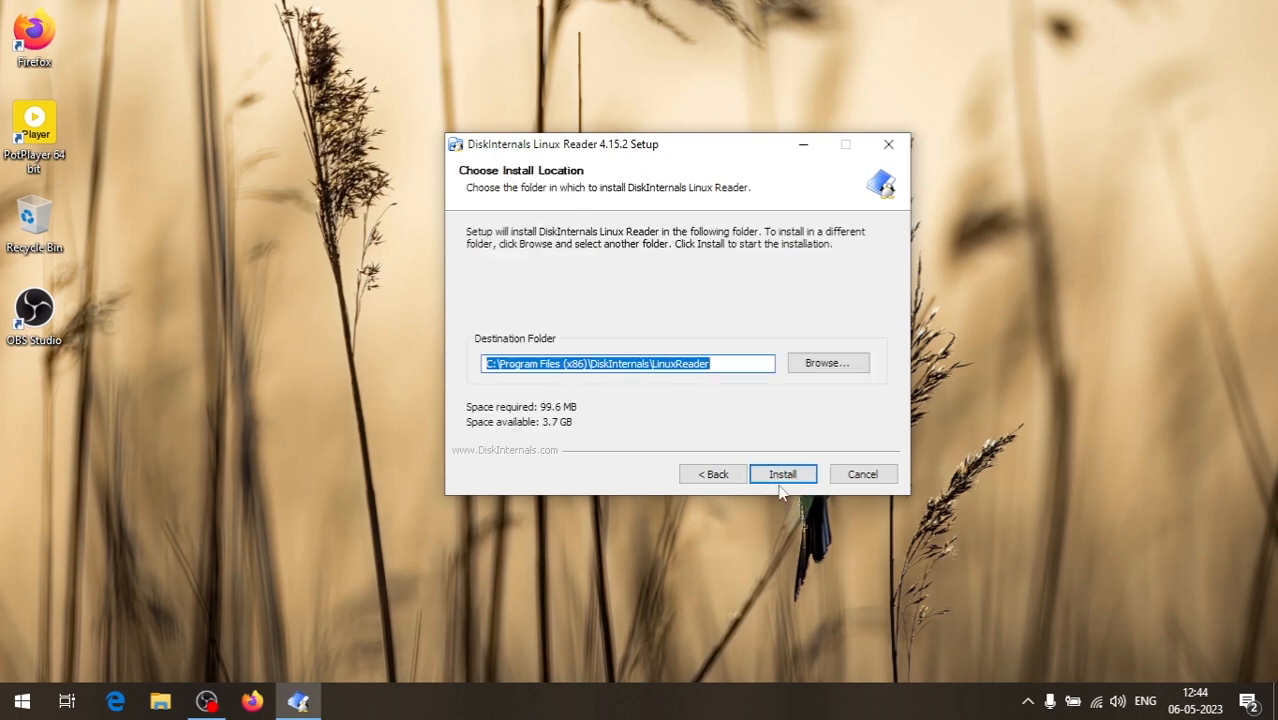
Install Linux Reader in the default folder C:\Program Files (x86)\DiskInternals\LinuxReader.
{"action": "mouse_move", "coordinate": [712, 361]}
{"action": "left_mouse_down"}
{"action": "mouse_move", "coordinate": [486, 361]}
{"action": "mouse_move", "coordinate": [708, 362]}
{"action": "left_mouse_up"}
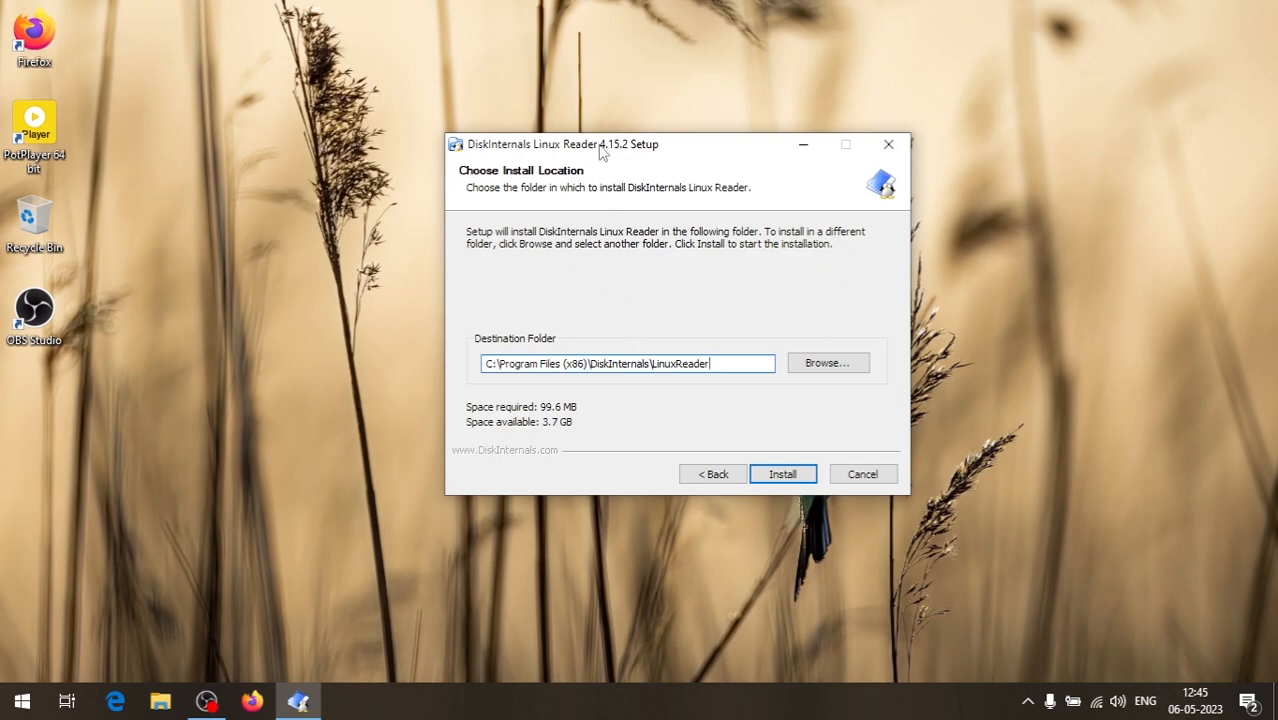
{"action": "left_click_drag", "start_coordinate": [603, 146], "coordinate": [604, 148]}
{"action": "left_click_drag", "start_coordinate": [727, 363], "coordinate": [508, 365]}
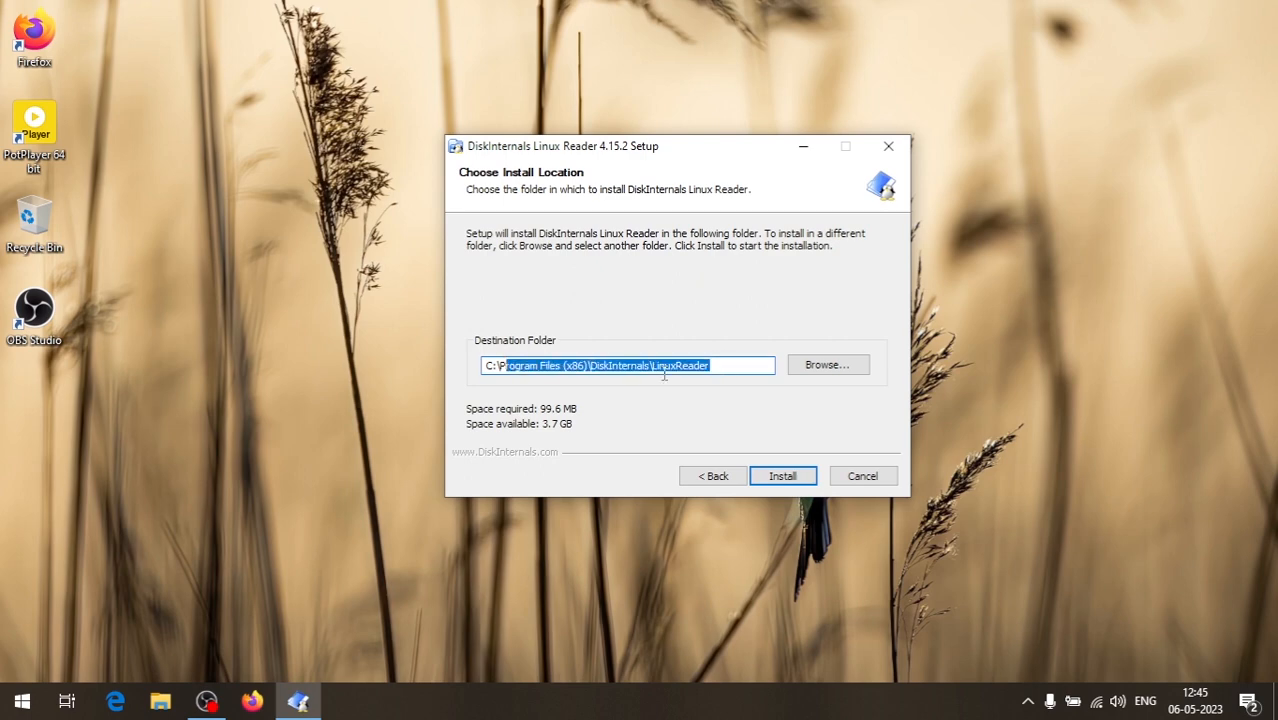
{"action": "left_click_drag", "start_coordinate": [712, 367], "coordinate": [479, 366]}
{"action": "left_click", "coordinate": [797, 481]}
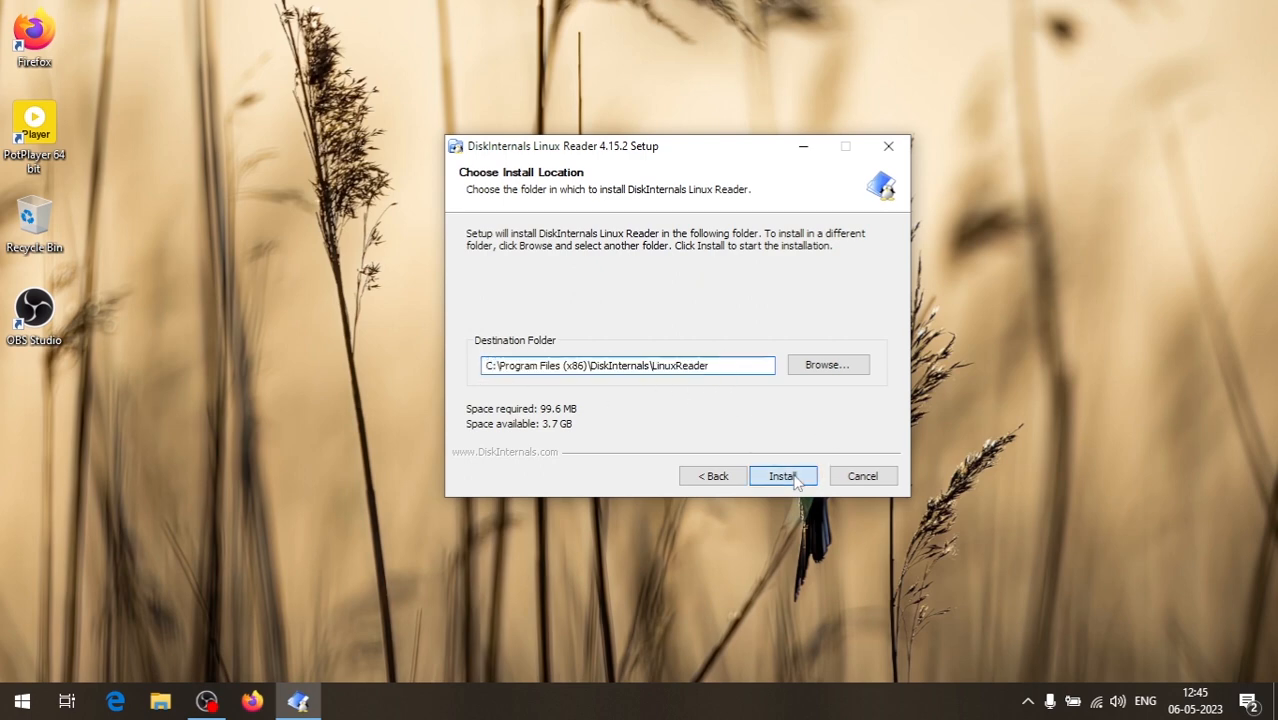
{"action": "left_click_drag", "start_coordinate": [605, 156], "coordinate": [564, 144]}
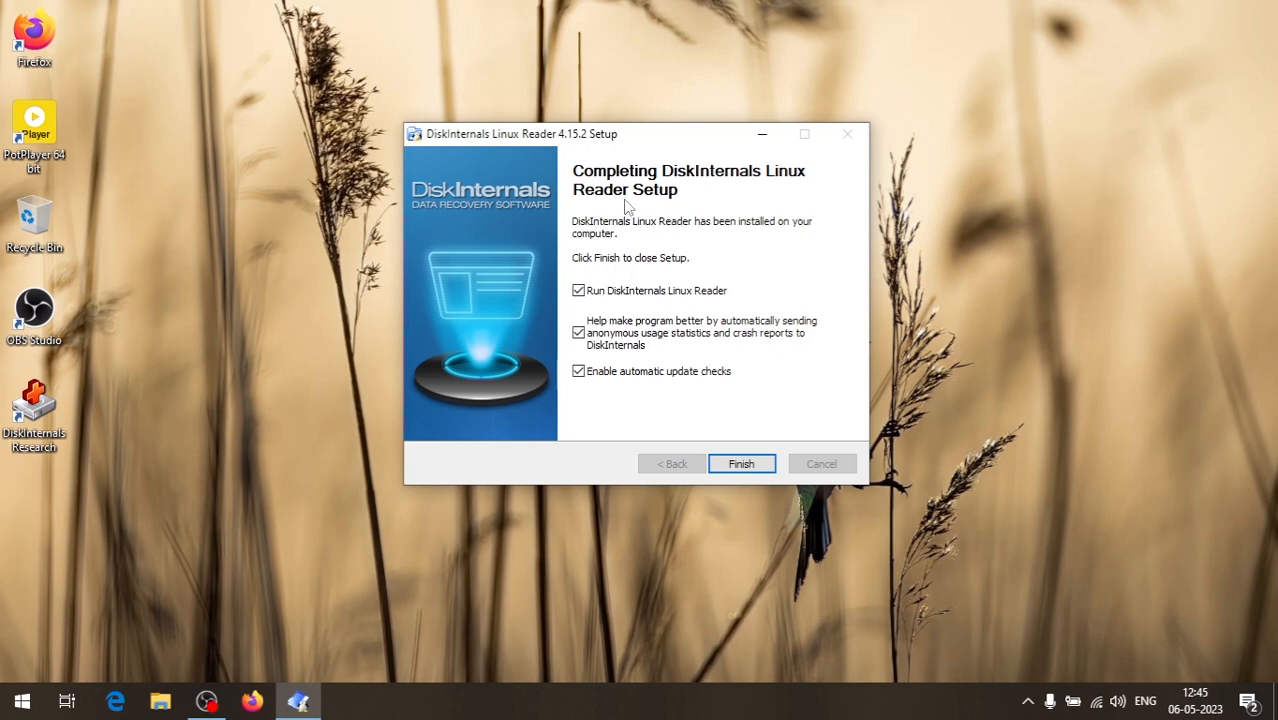
Turn off anonymous usage statistics and automatic update checks, and finish the setup with the option to run Linux Reader enabled.
{"action": "left_click_drag", "start_coordinate": [631, 140], "coordinate": [667, 122]}
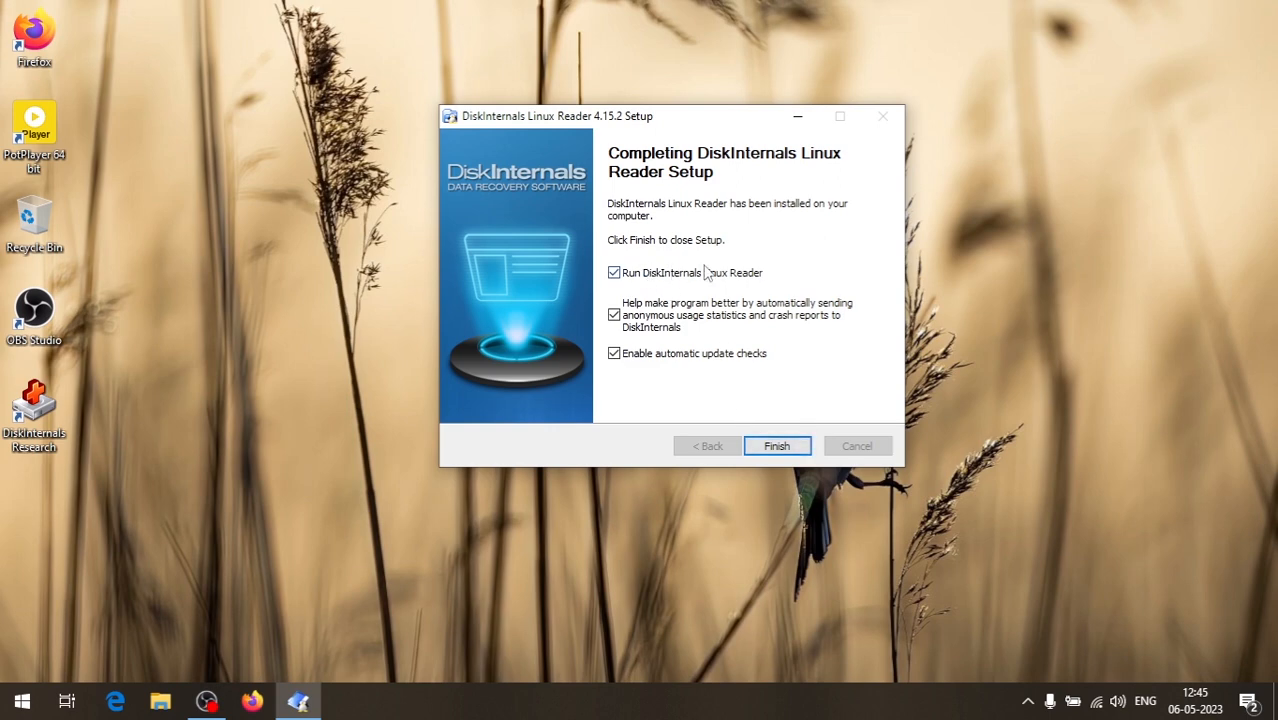
{"action": "left_click", "coordinate": [614, 316]}
{"action": "left_click", "coordinate": [711, 357]}
{"action": "left_click", "coordinate": [618, 281]}
{"action": "left_click", "coordinate": [615, 275]}
{"action": "left_click", "coordinate": [777, 446]}
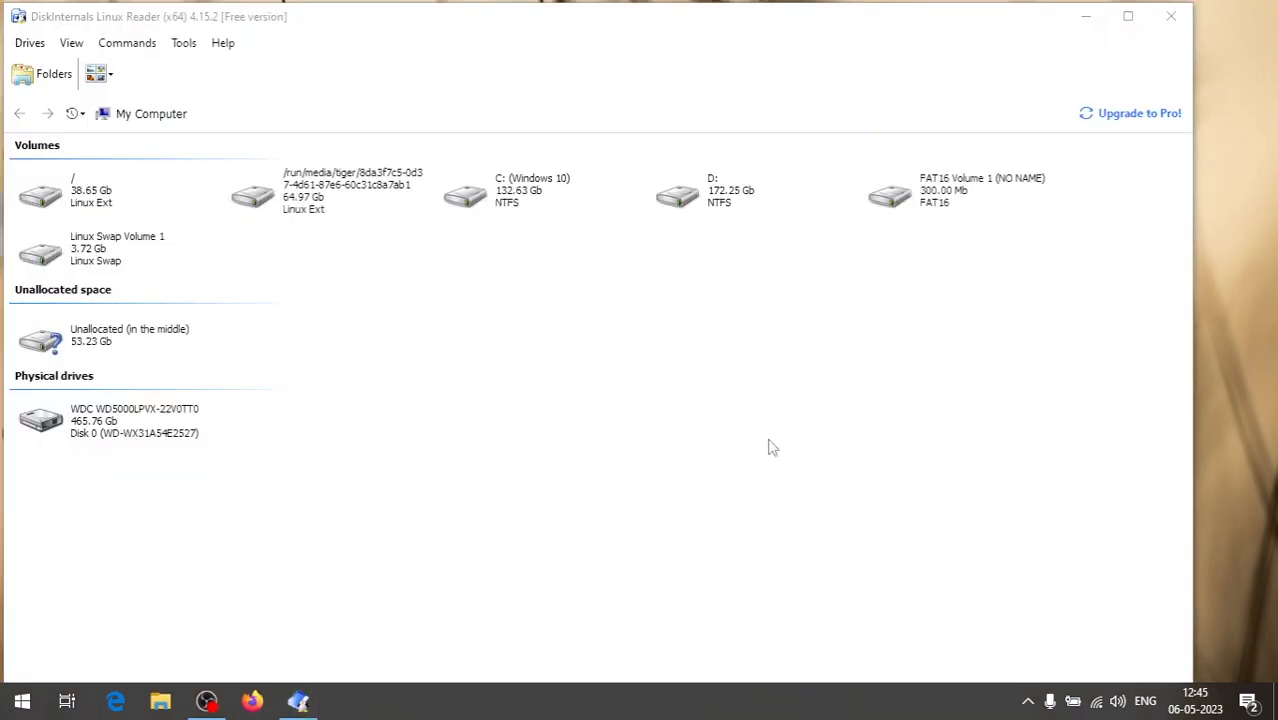
Check the drives listed under This PC in File Explorer for comparison with Linux Reader, and close that window.
{"action": "left_click_drag", "start_coordinate": [538, 10], "coordinate": [707, 41]}
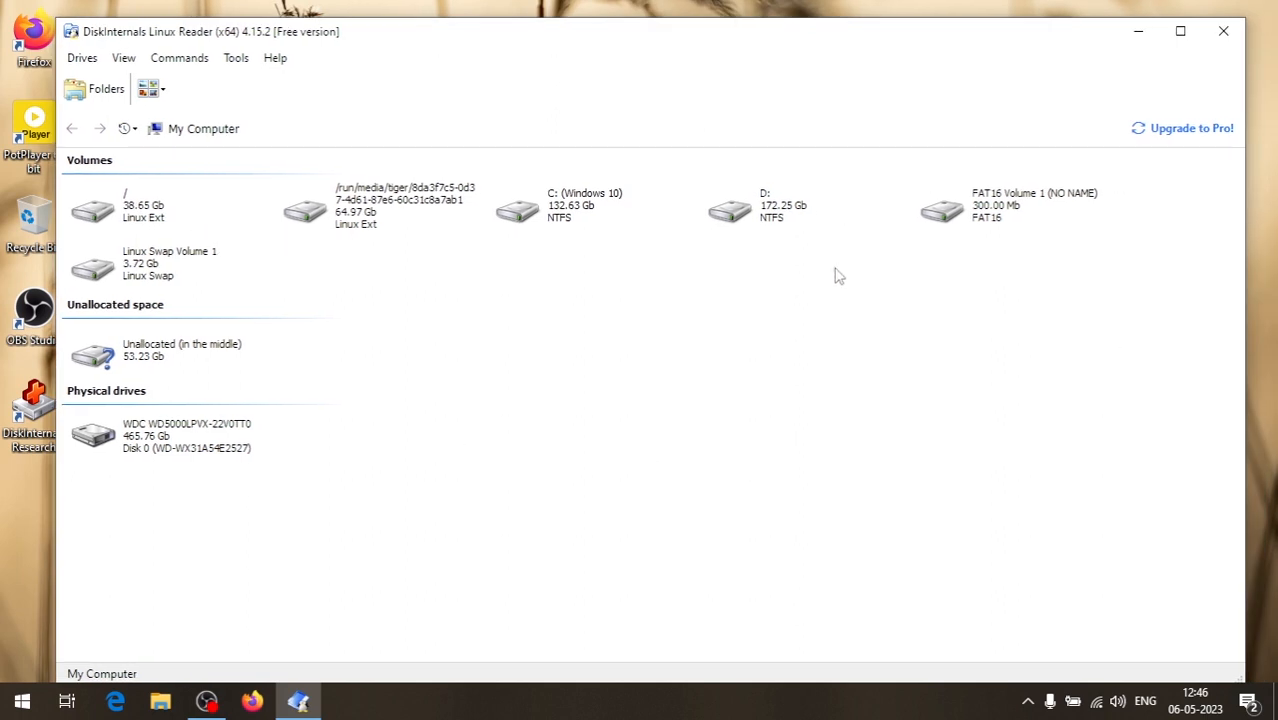
{"action": "left_click", "coordinate": [160, 701]}
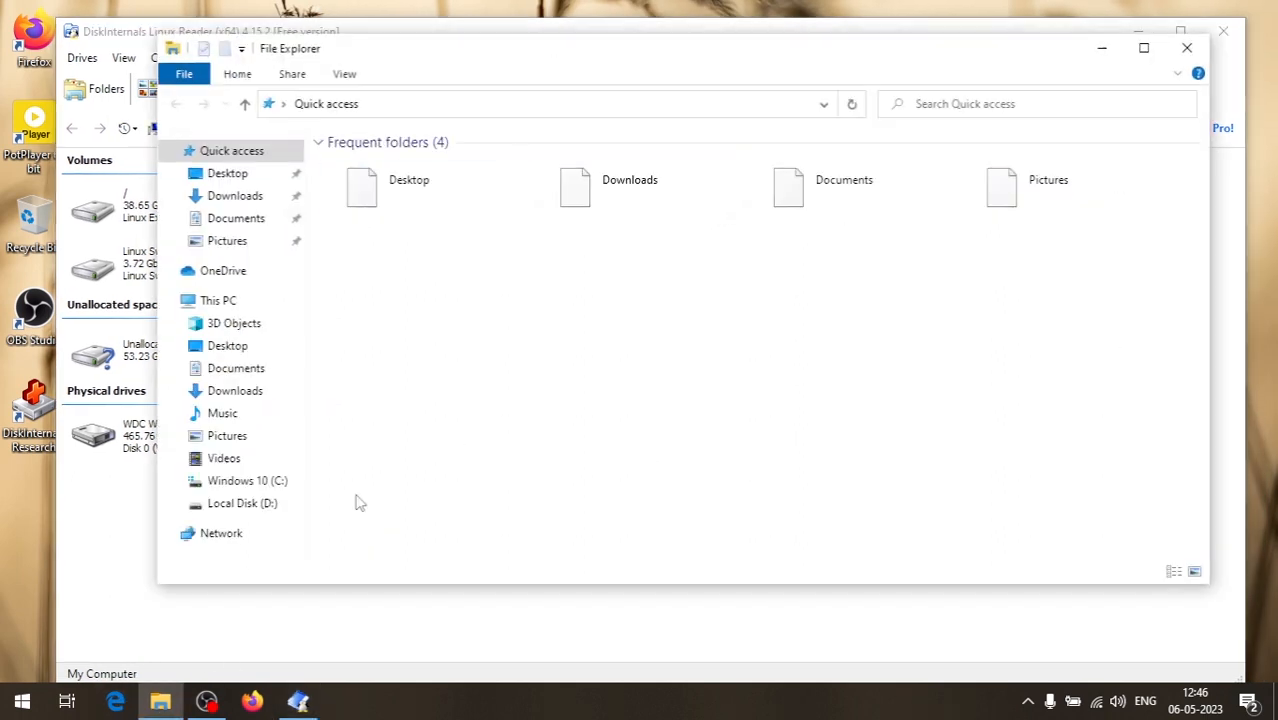
{"action": "left_click", "coordinate": [245, 301]}
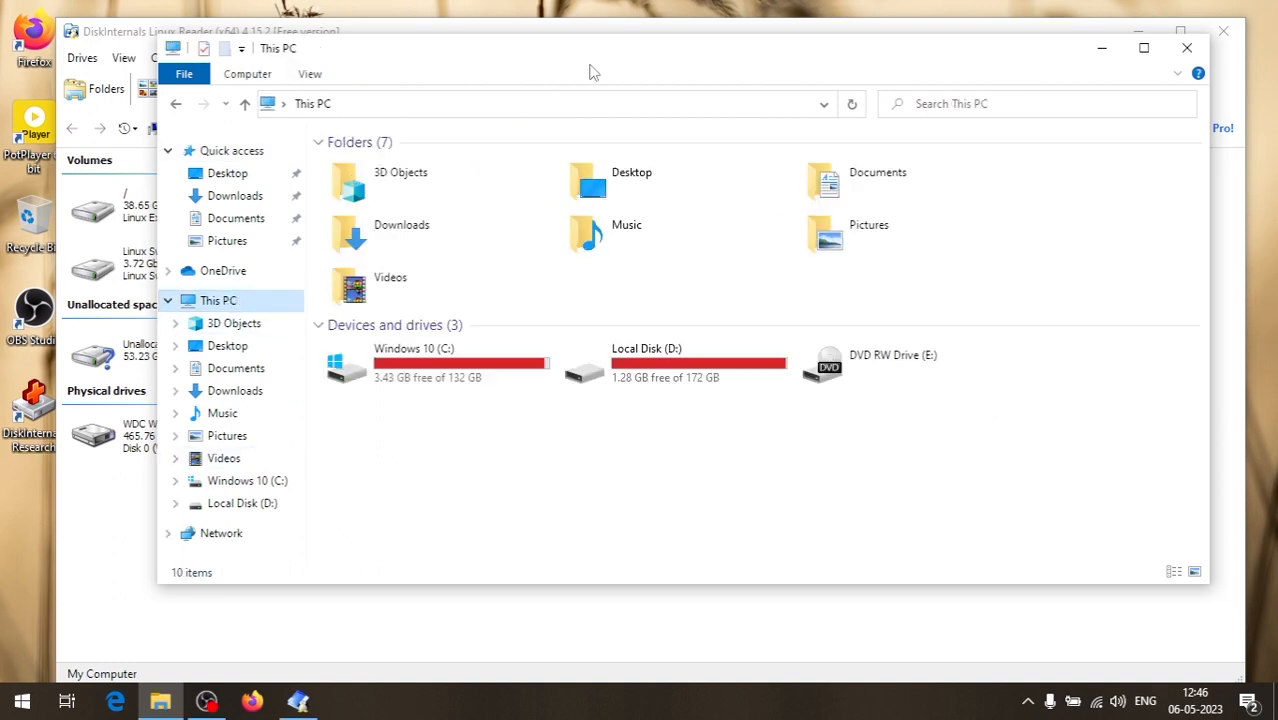
{"action": "left_click_drag", "start_coordinate": [607, 58], "coordinate": [566, 80]}
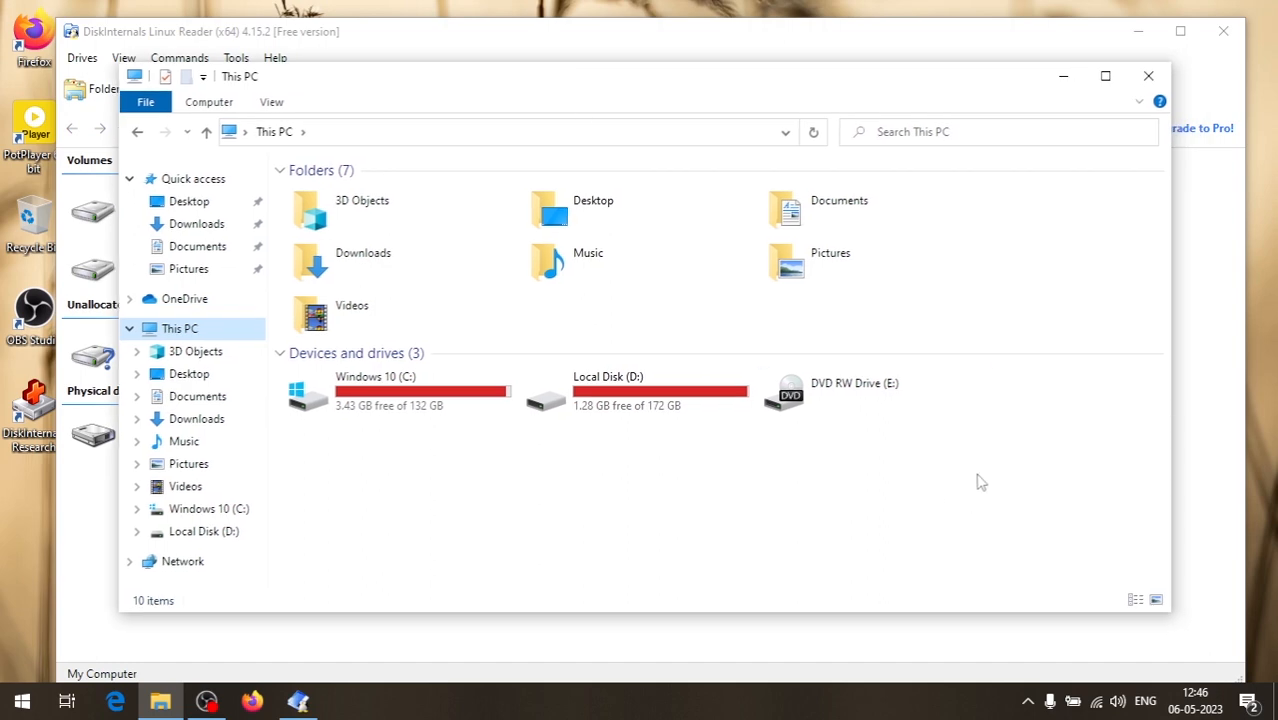
{"action": "left_click_drag", "start_coordinate": [978, 472], "coordinate": [845, 394]}
{"action": "left_click", "coordinate": [1148, 76]}
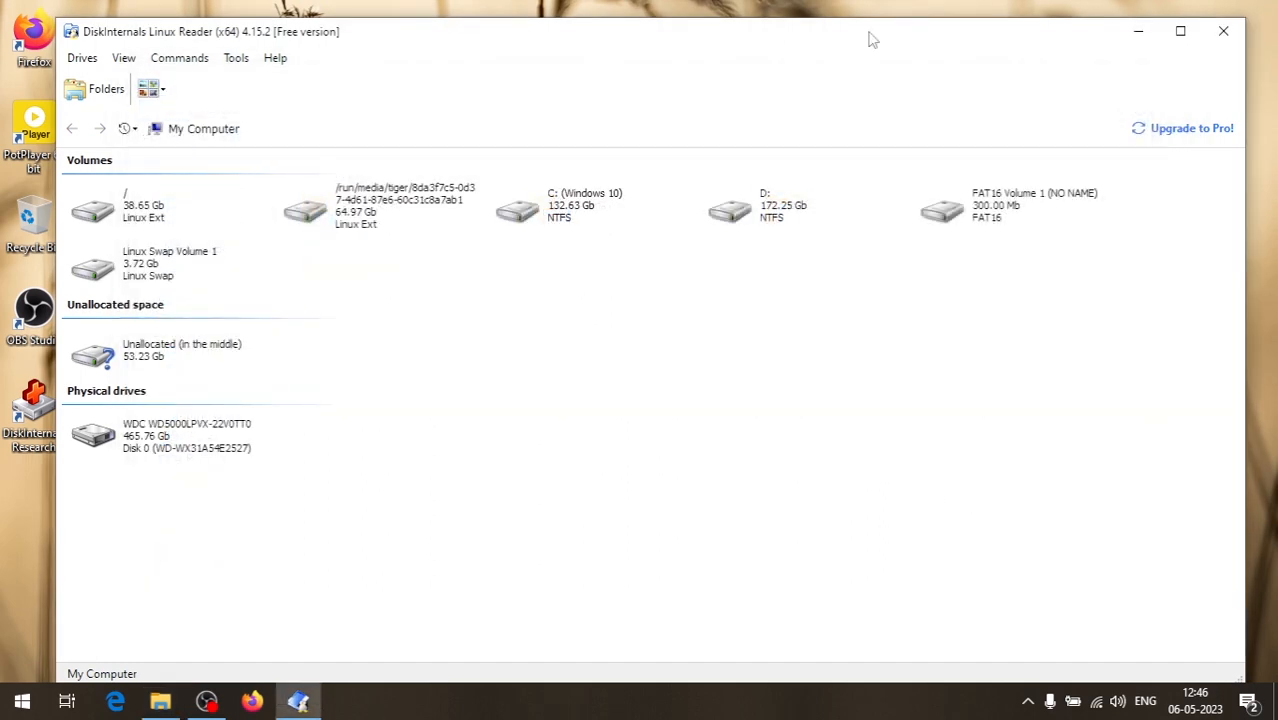
Examine the unallocated space and the Linux Ext, Linux Swap and FAT16 volumes in Linux Reader's drive list.
{"action": "left_click_drag", "start_coordinate": [605, 34], "coordinate": [548, 32]}
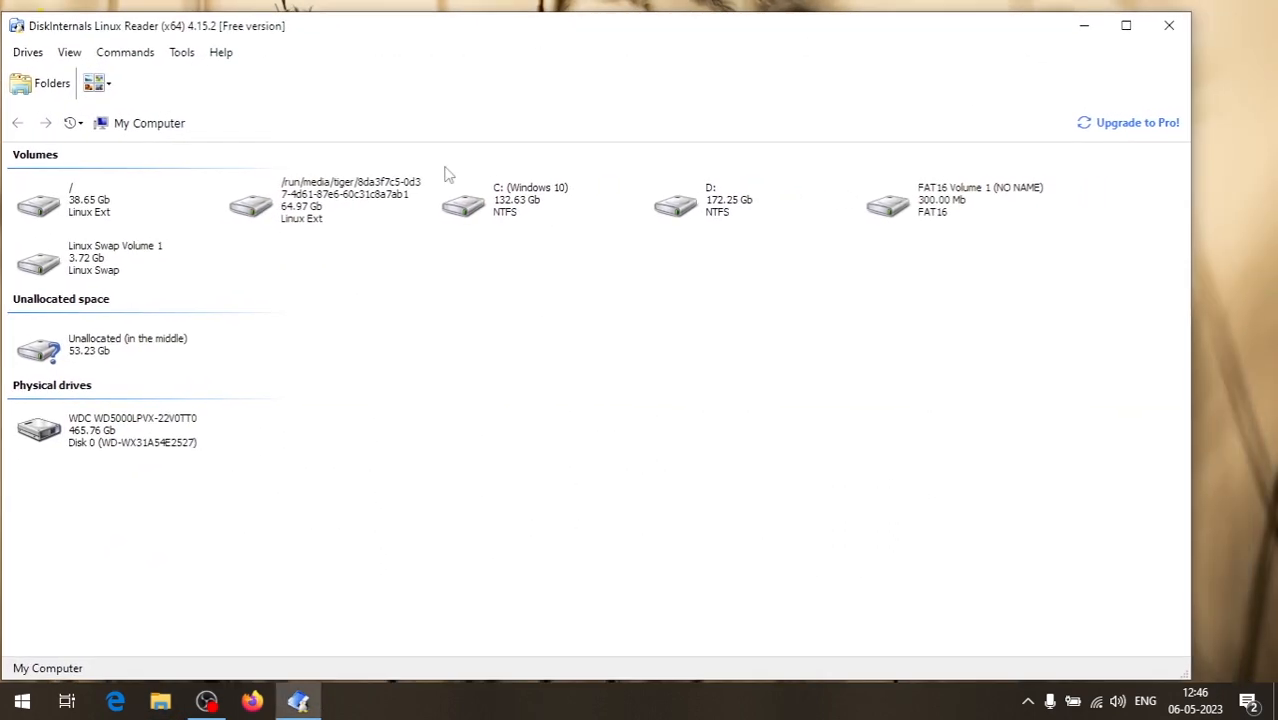
{"action": "left_click", "coordinate": [132, 356]}
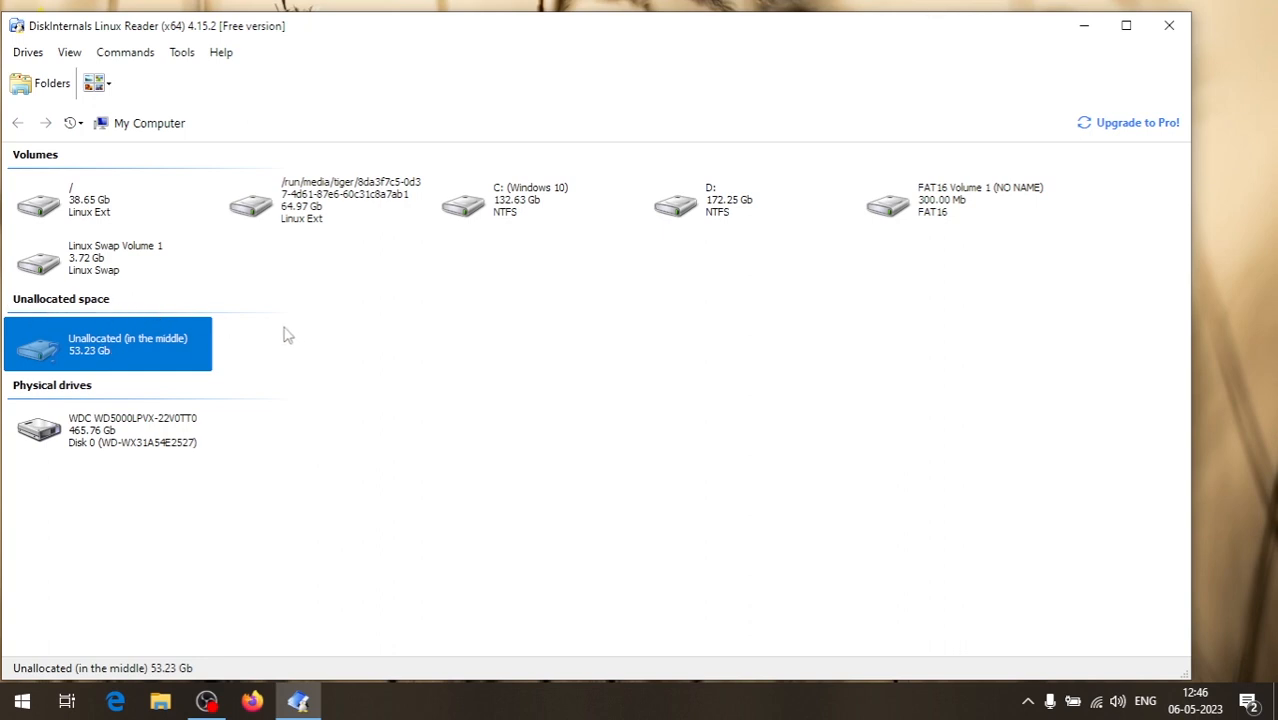
{"action": "left_click", "coordinate": [88, 220]}
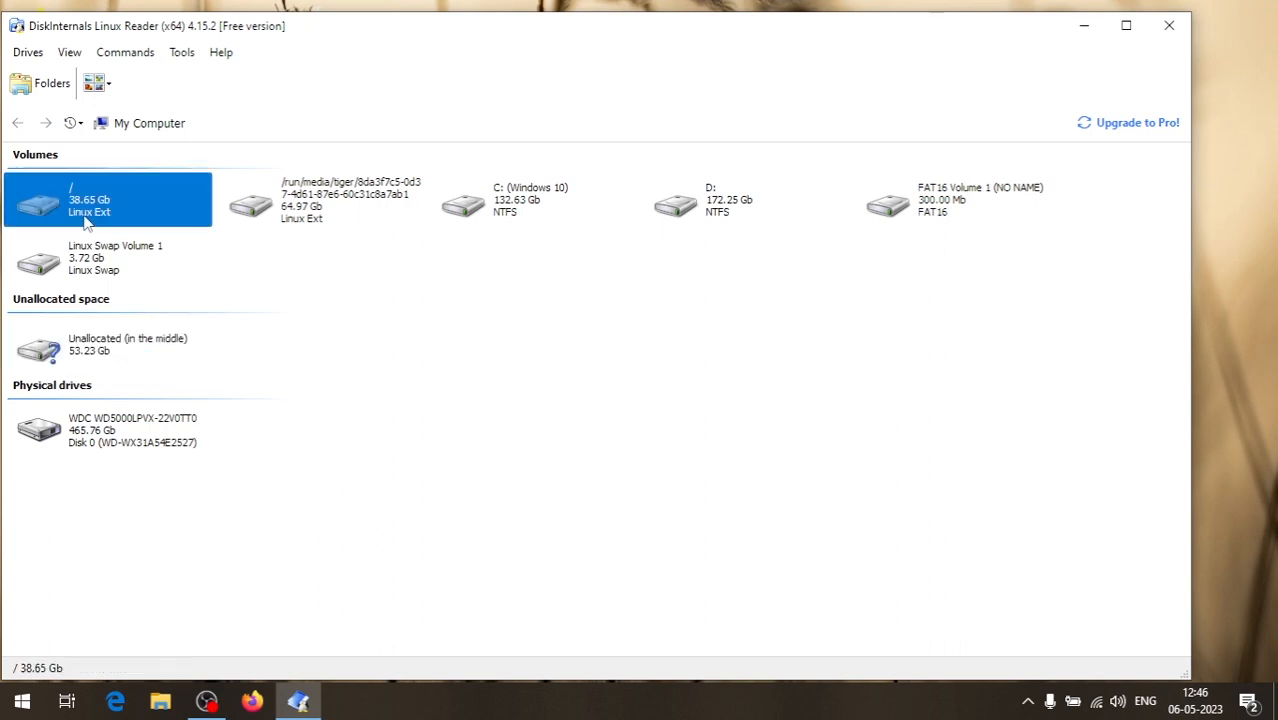
{"action": "left_click", "coordinate": [252, 216]}
{"action": "left_click", "coordinate": [318, 209]}
{"action": "left_click", "coordinate": [212, 208]}
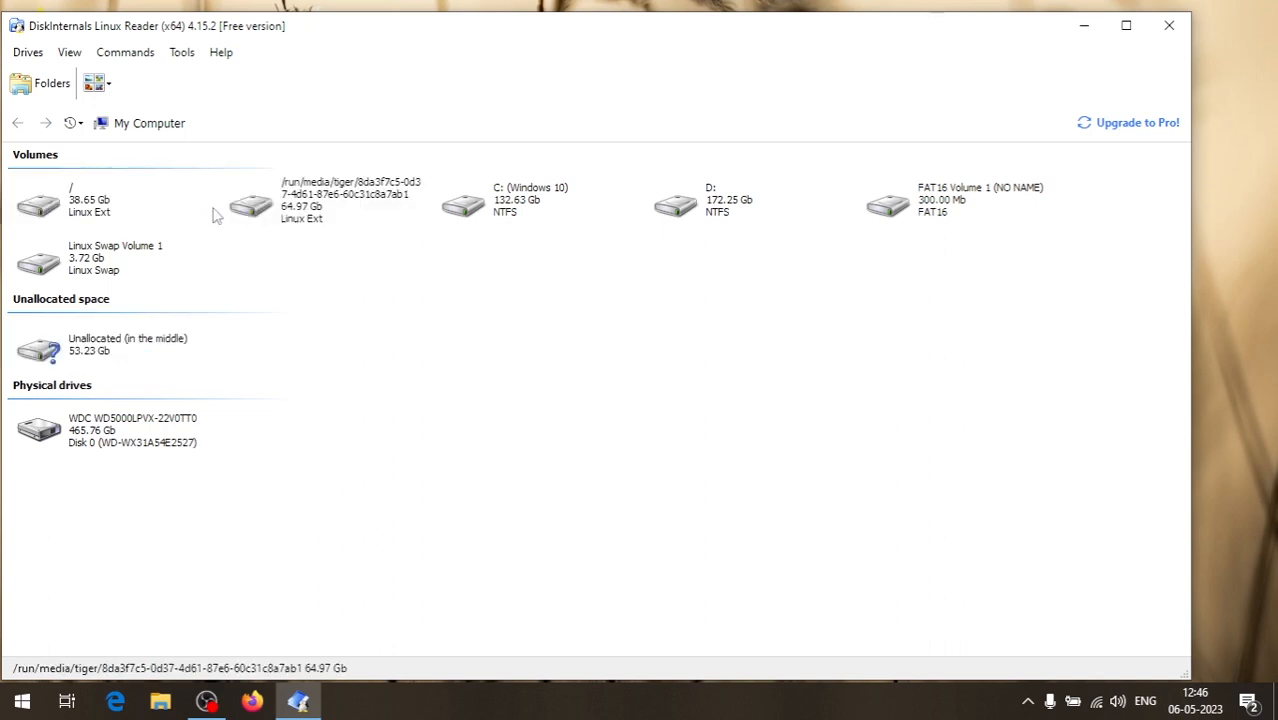
{"action": "left_click", "coordinate": [308, 209]}
{"action": "left_click", "coordinate": [121, 275]}
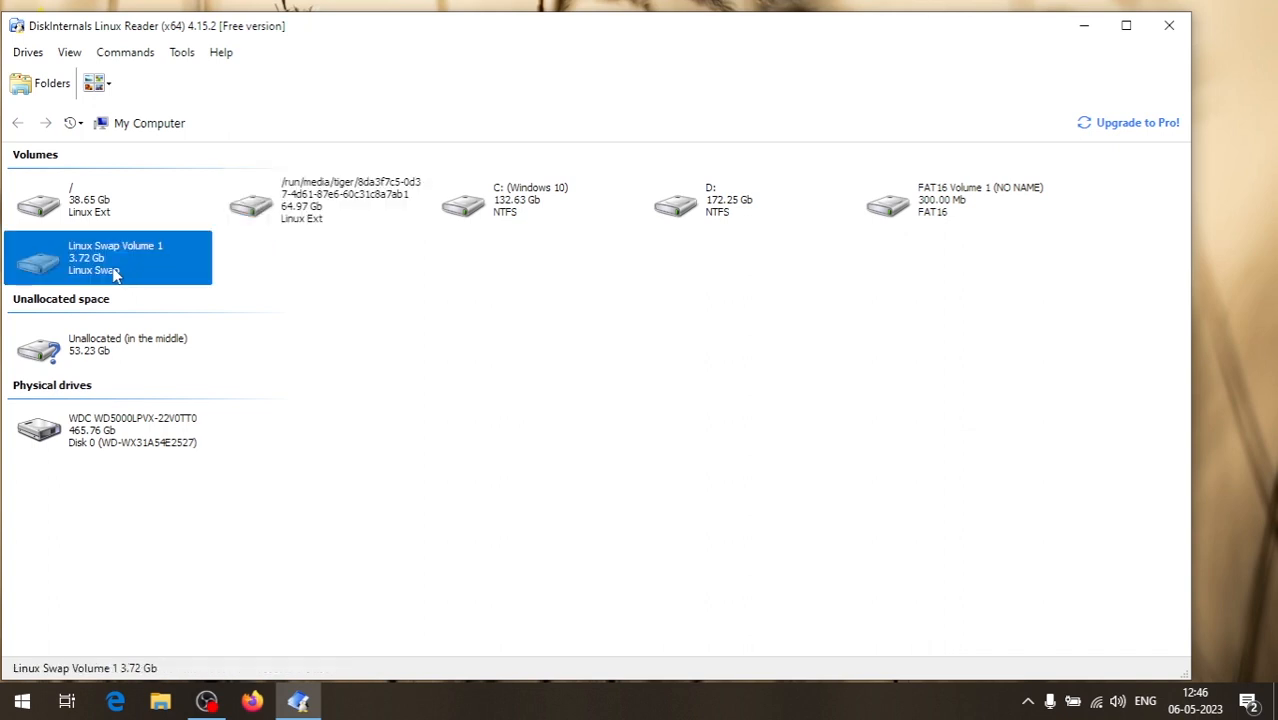
{"action": "left_click", "coordinate": [933, 217]}
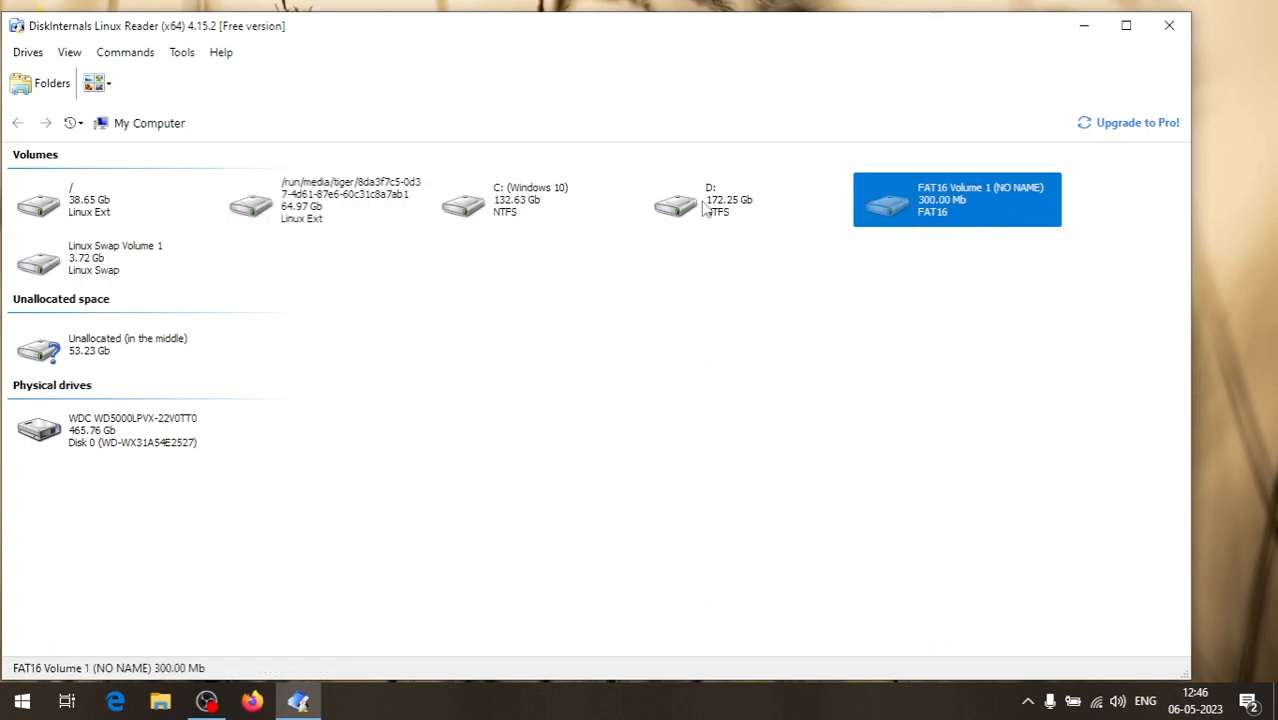
{"action": "left_click", "coordinate": [100, 212]}
{"action": "left_click", "coordinate": [351, 205]}
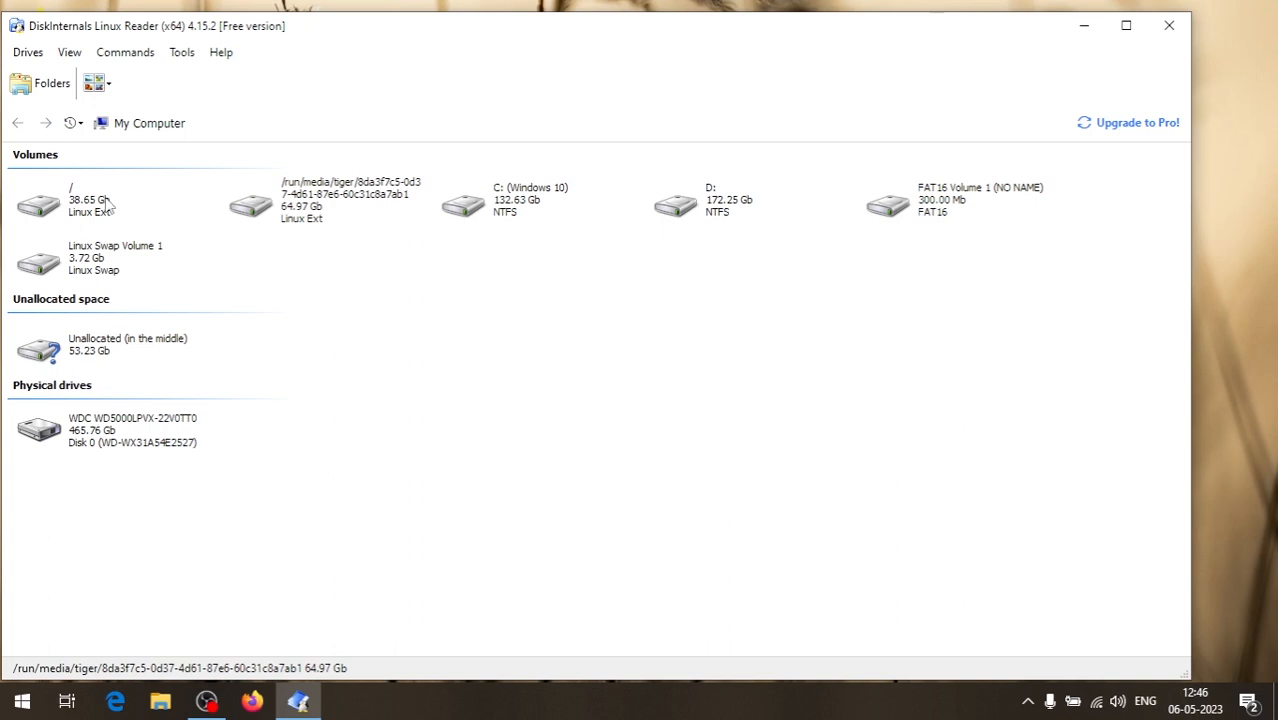
{"action": "double_click", "coordinate": [88, 205]}
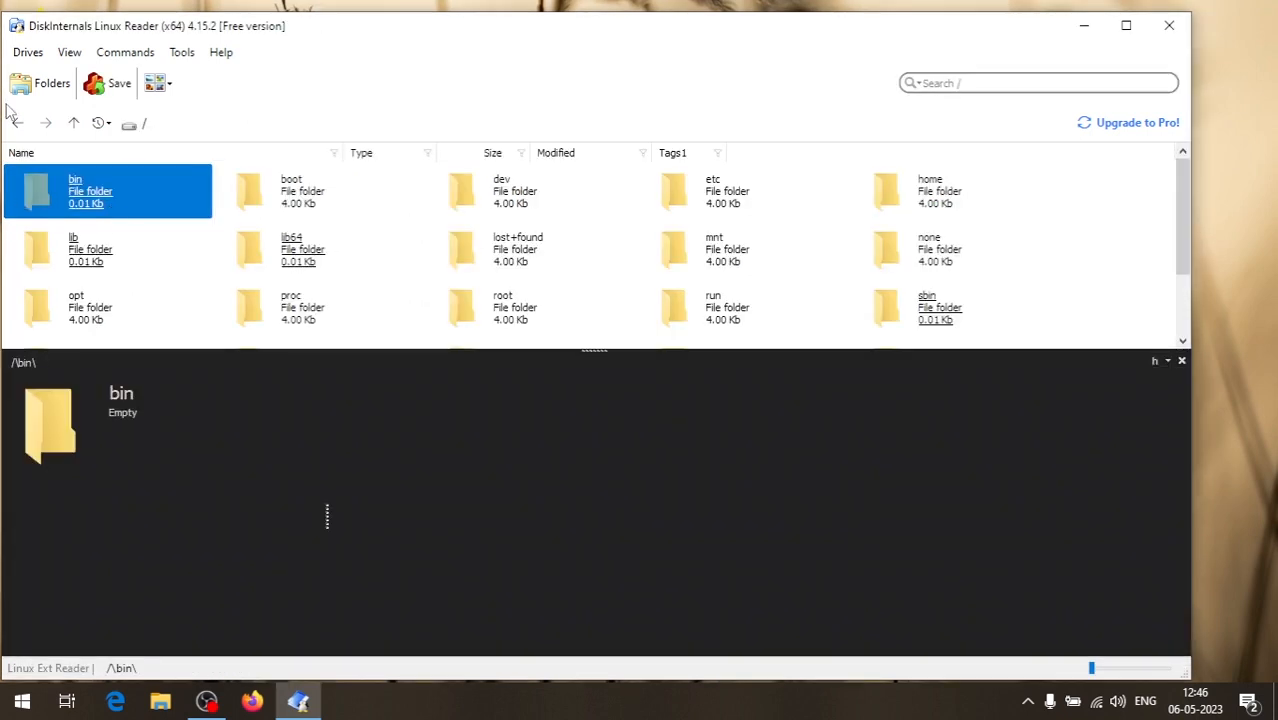
{"action": "left_click", "coordinate": [16, 121]}
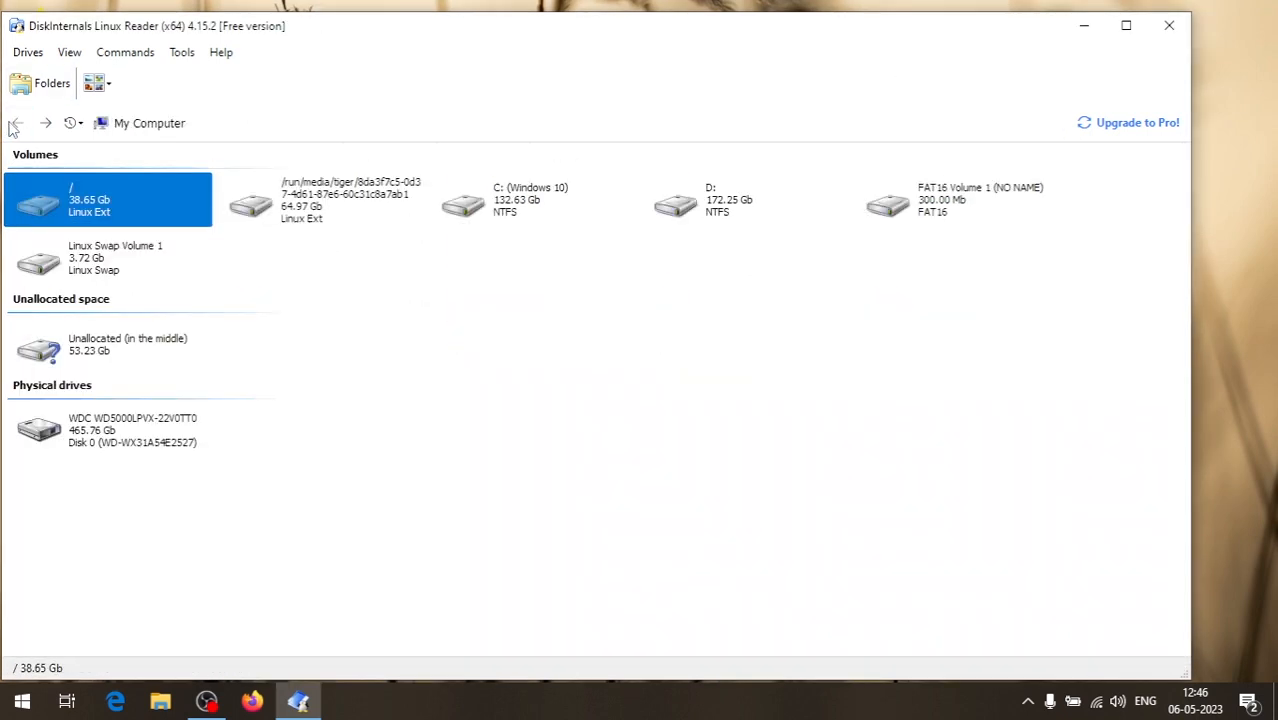
{"action": "right_click", "coordinate": [108, 200]}
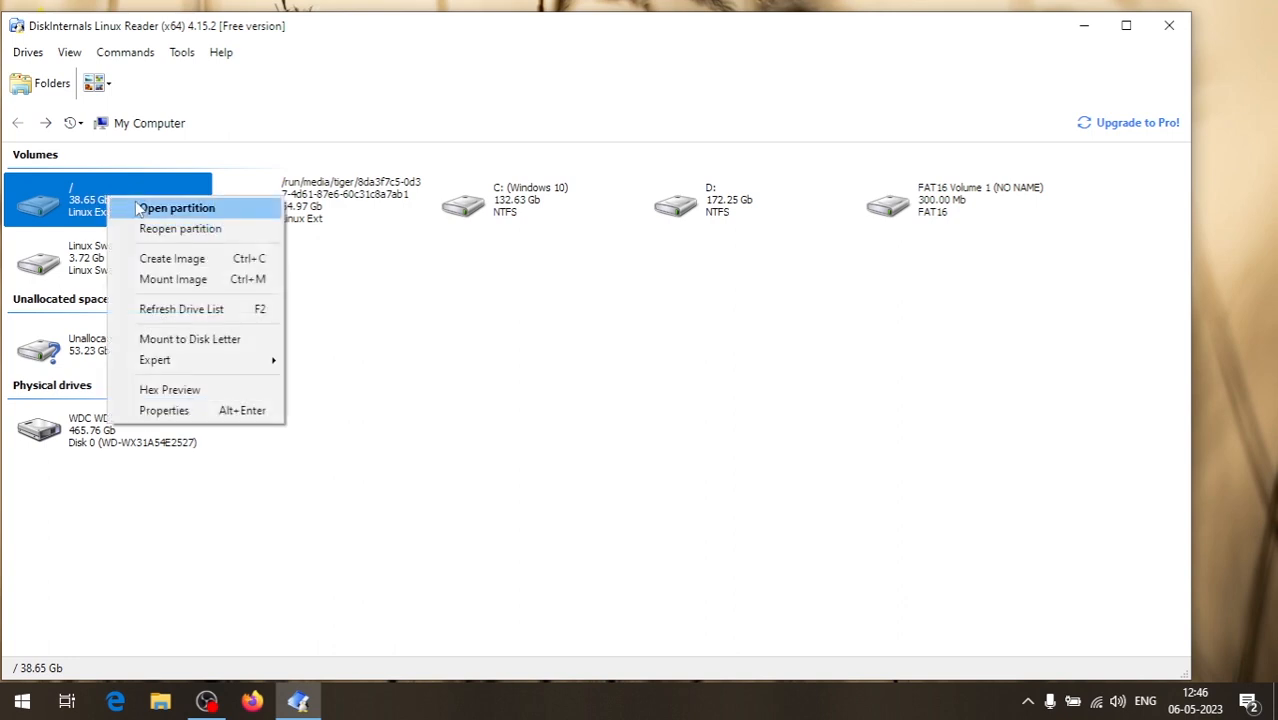
{"action": "left_click", "coordinate": [77, 203]}
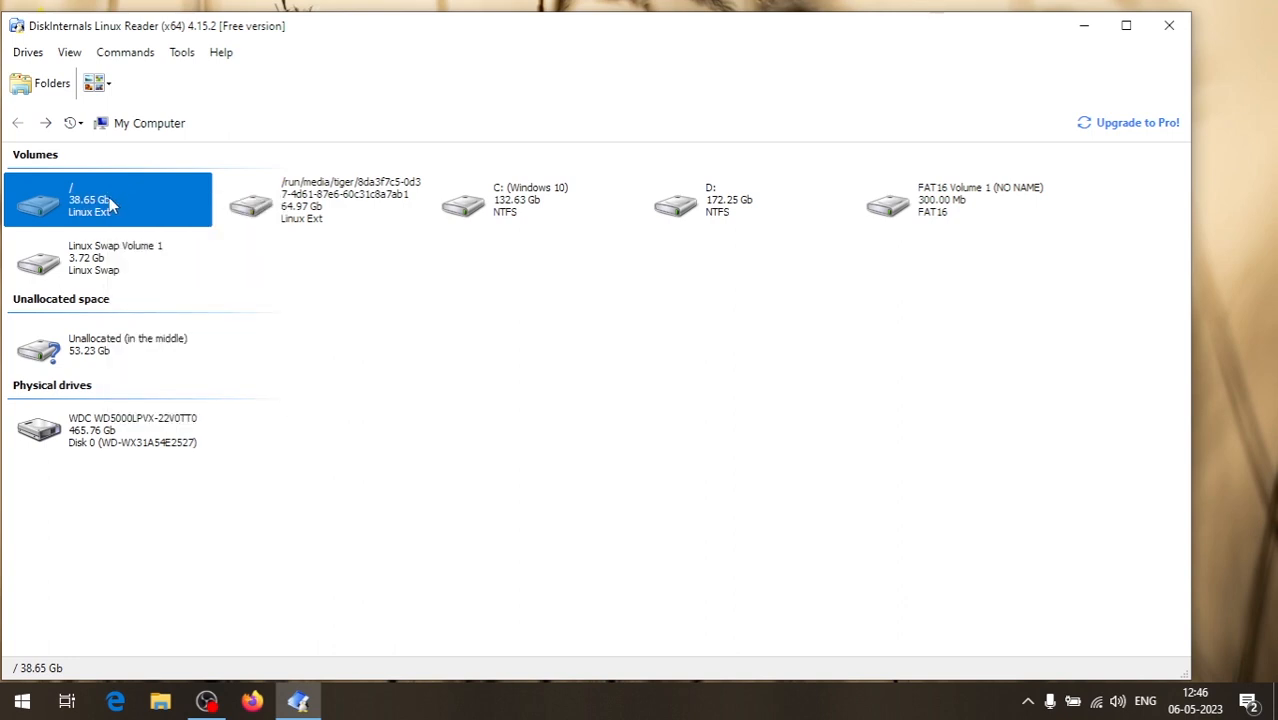
Open the 38.65 Gb Linux Ext root volume and go into its home folder.
{"action": "double_click", "coordinate": [112, 205]}
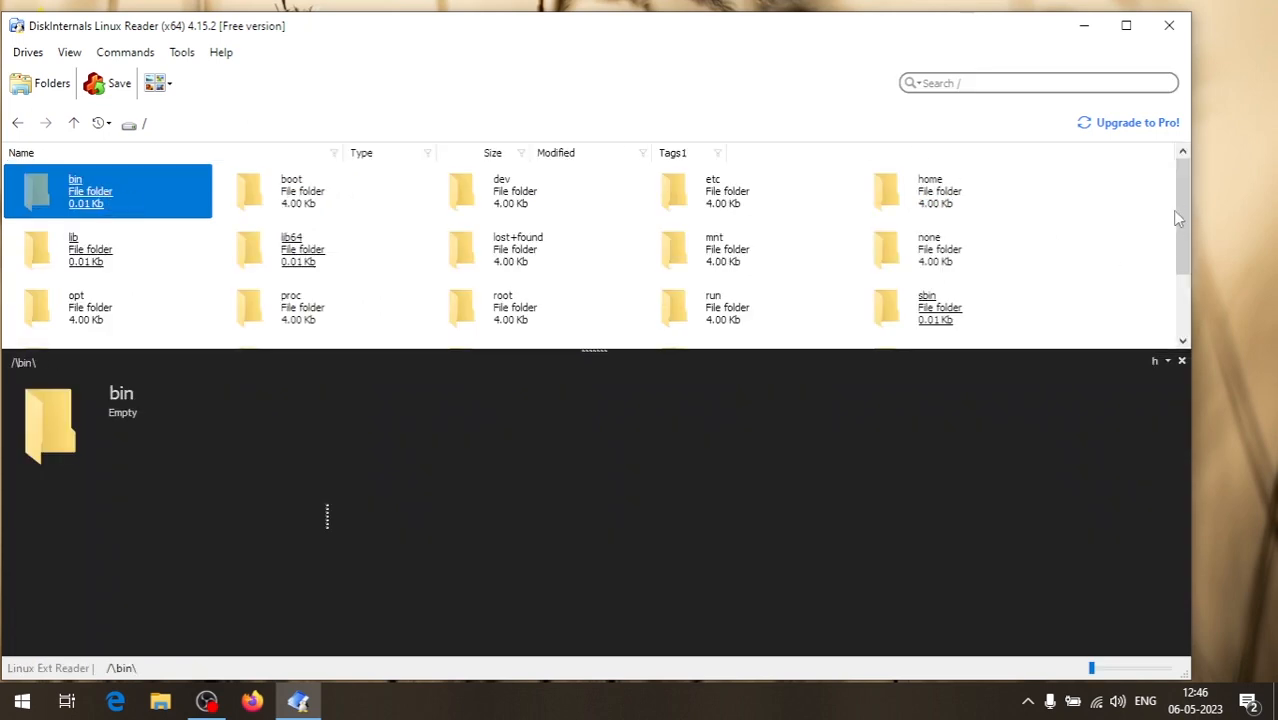
{"action": "left_click_drag", "start_coordinate": [1178, 218], "coordinate": [1168, 194]}
{"action": "left_click", "coordinate": [279, 205]}
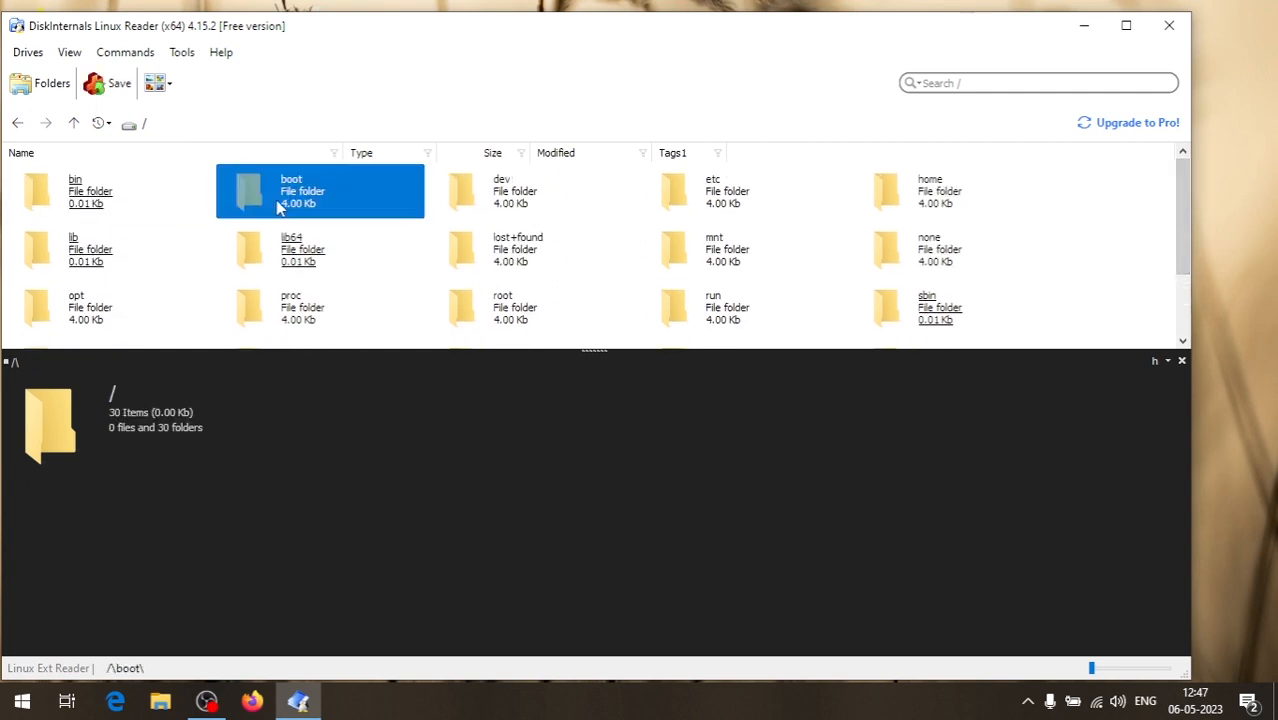
{"action": "mouse_move", "coordinate": [1180, 199]}
{"action": "left_mouse_down"}
{"action": "mouse_move", "coordinate": [1180, 230]}
{"action": "mouse_move", "coordinate": [1179, 180]}
{"action": "left_mouse_up"}
{"action": "left_click", "coordinate": [930, 204]}
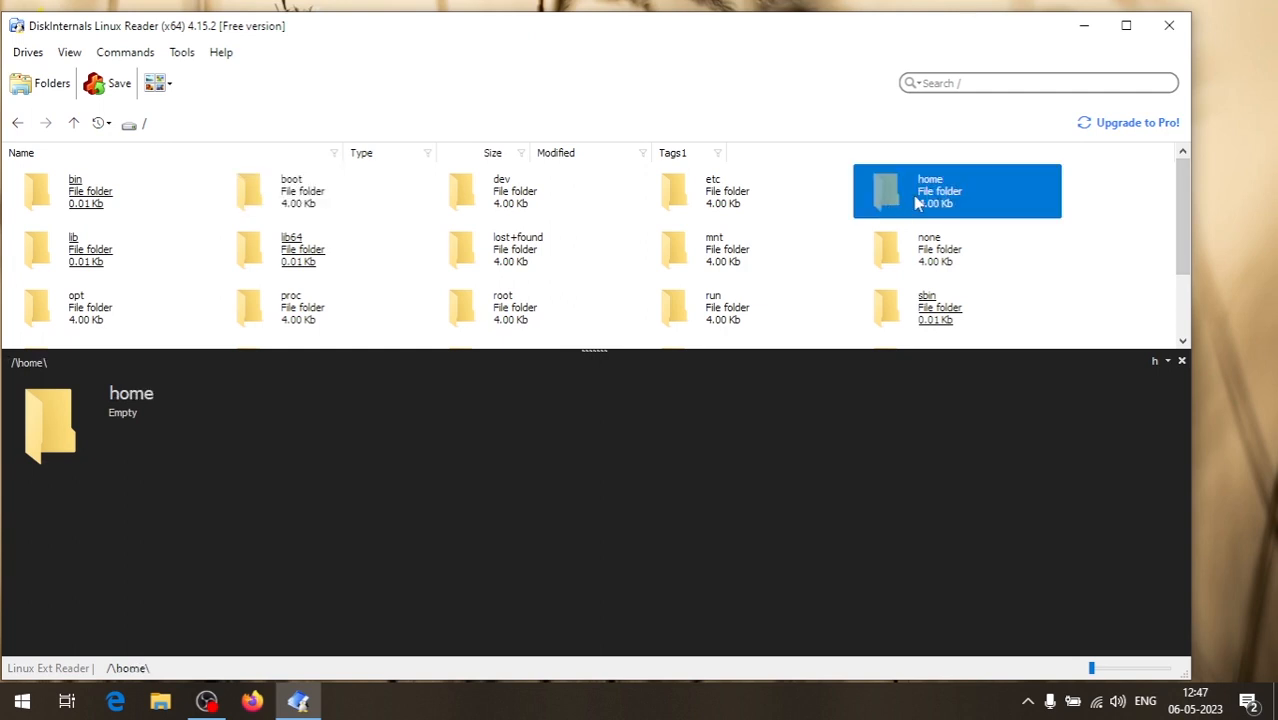
{"action": "double_click", "coordinate": [932, 198]}
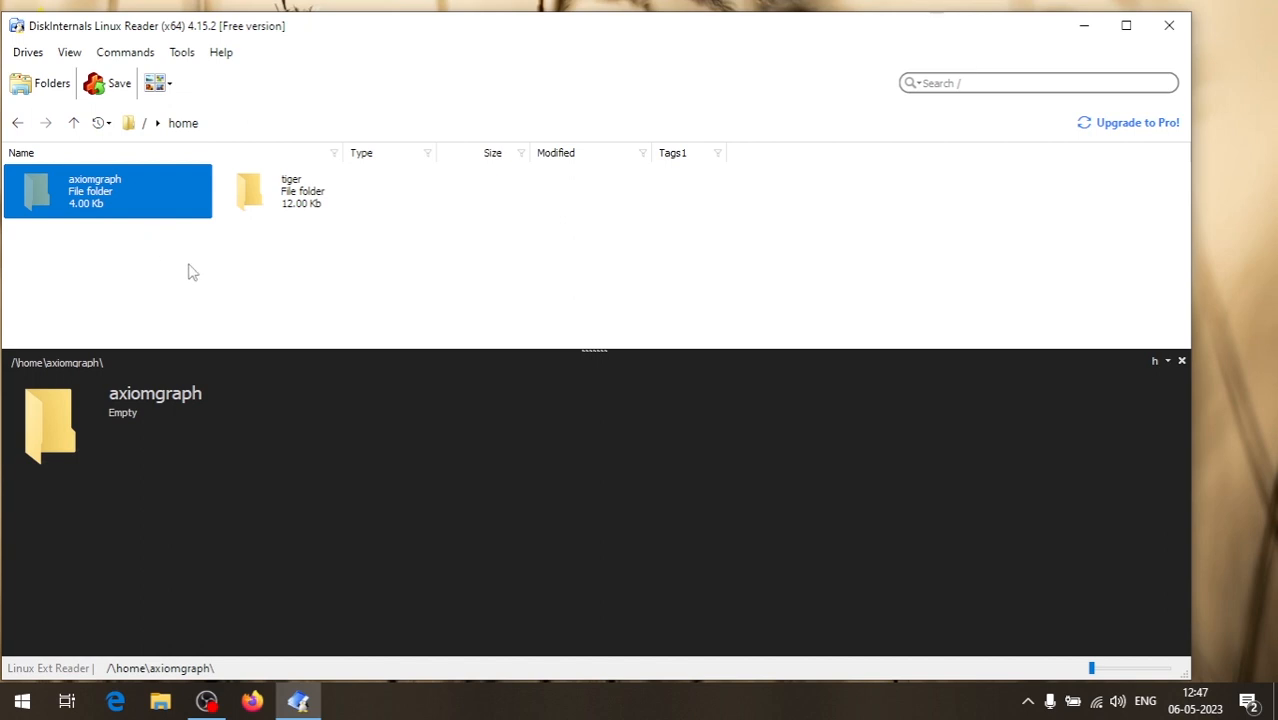
Open the axiomgraph folder inside home and look through its folders and files.
{"action": "left_click", "coordinate": [287, 196]}
{"action": "left_click", "coordinate": [159, 199]}
{"action": "left_click", "coordinate": [73, 197]}
{"action": "left_click", "coordinate": [263, 196]}
{"action": "left_click", "coordinate": [90, 202]}
{"action": "double_click", "coordinate": [90, 204]}
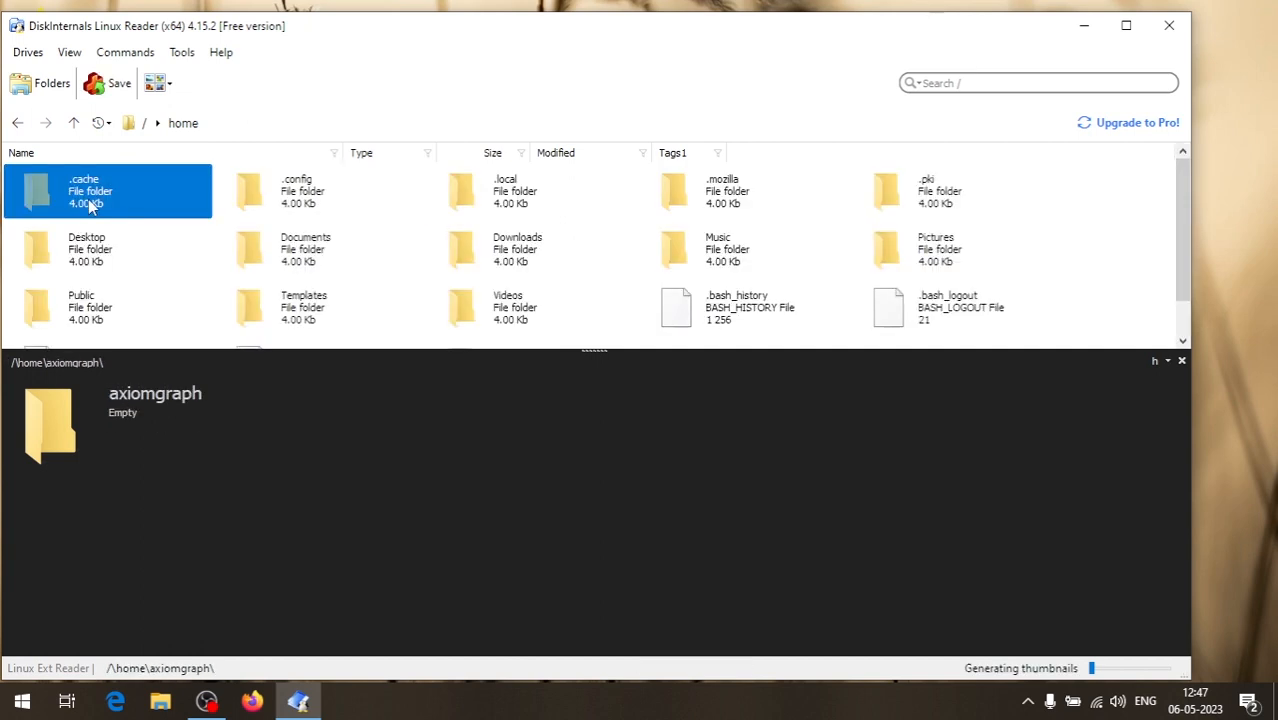
{"action": "left_click_drag", "start_coordinate": [1183, 188], "coordinate": [1180, 238]}
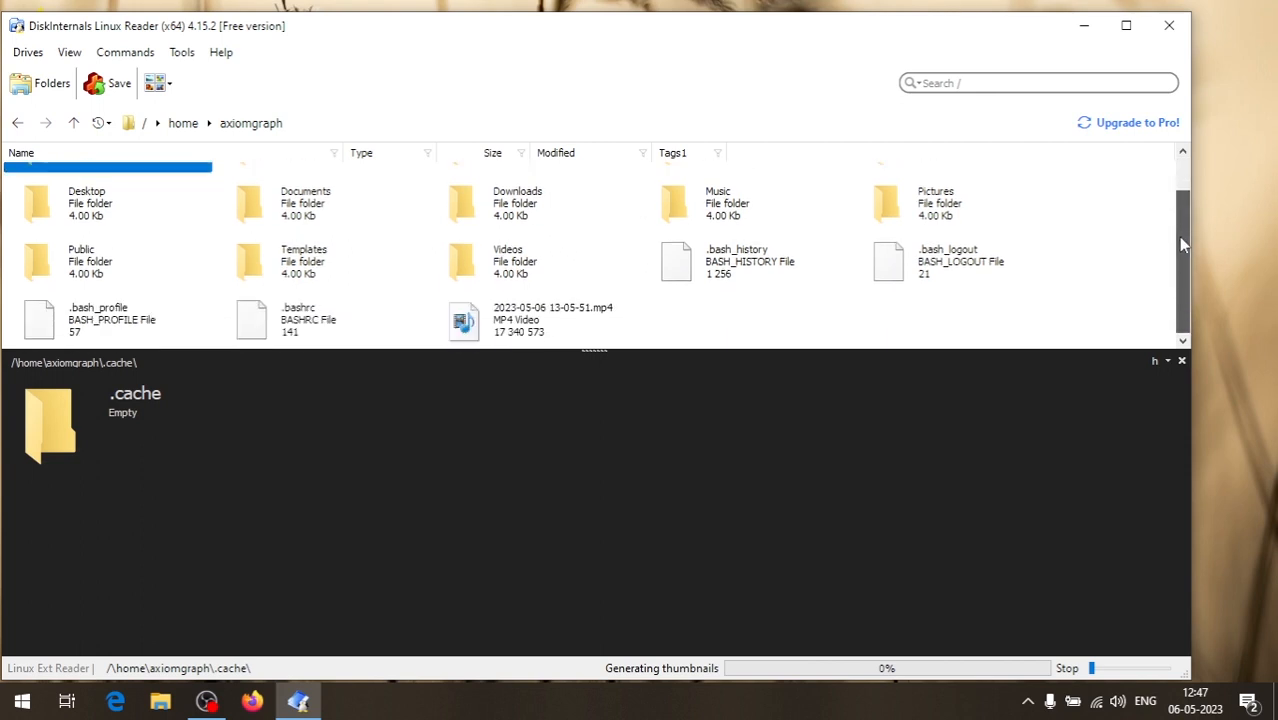
{"action": "left_click_drag", "start_coordinate": [694, 38], "coordinate": [760, 28]}
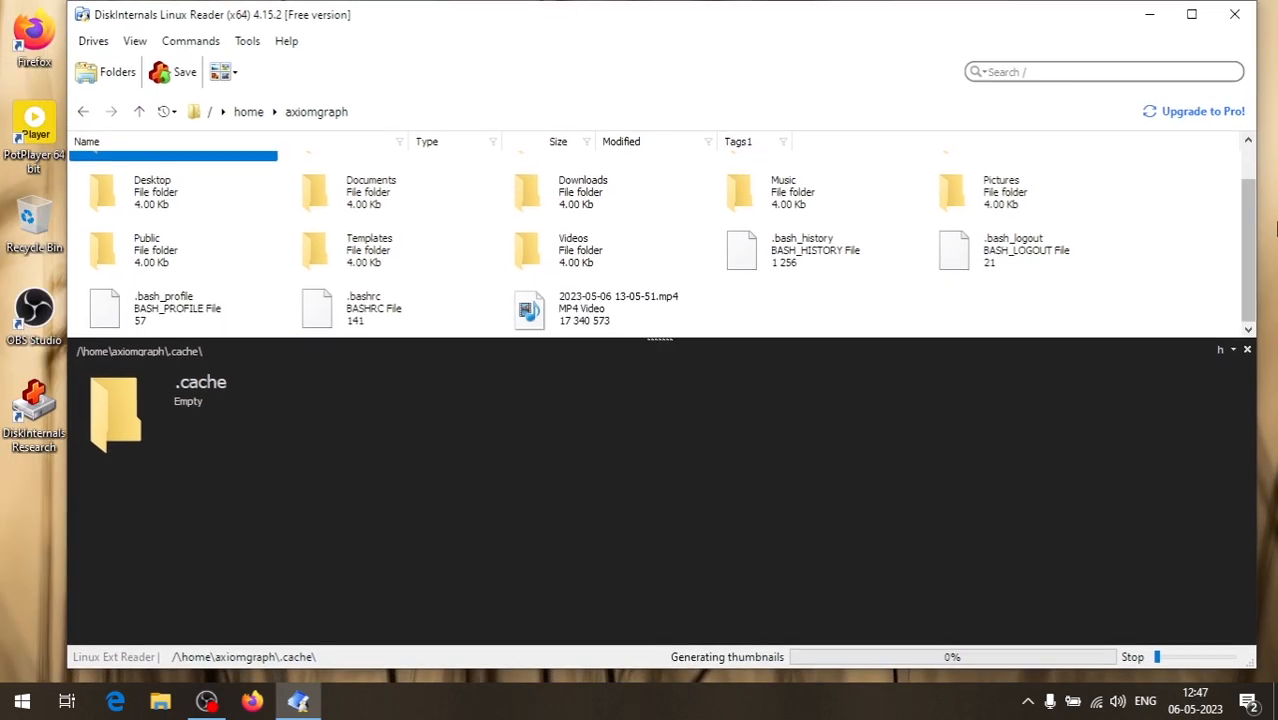
{"action": "left_click", "coordinate": [600, 316]}
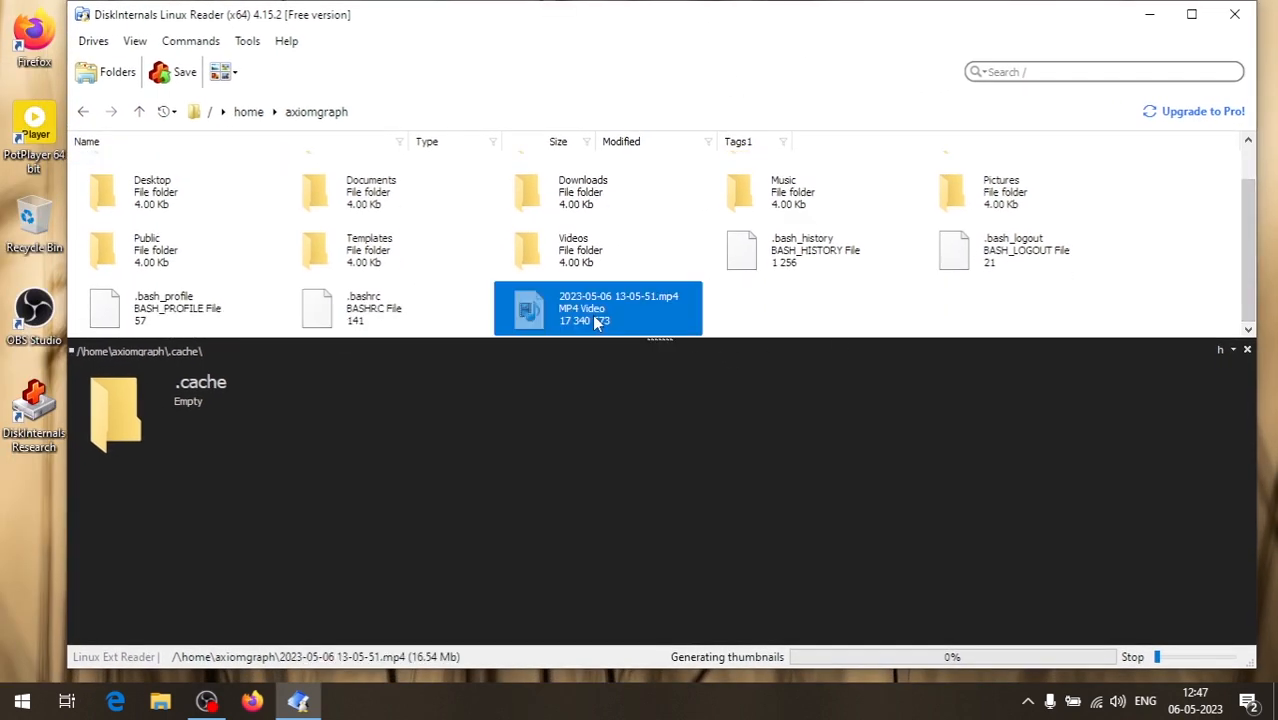
{"action": "double_click", "coordinate": [621, 312]}
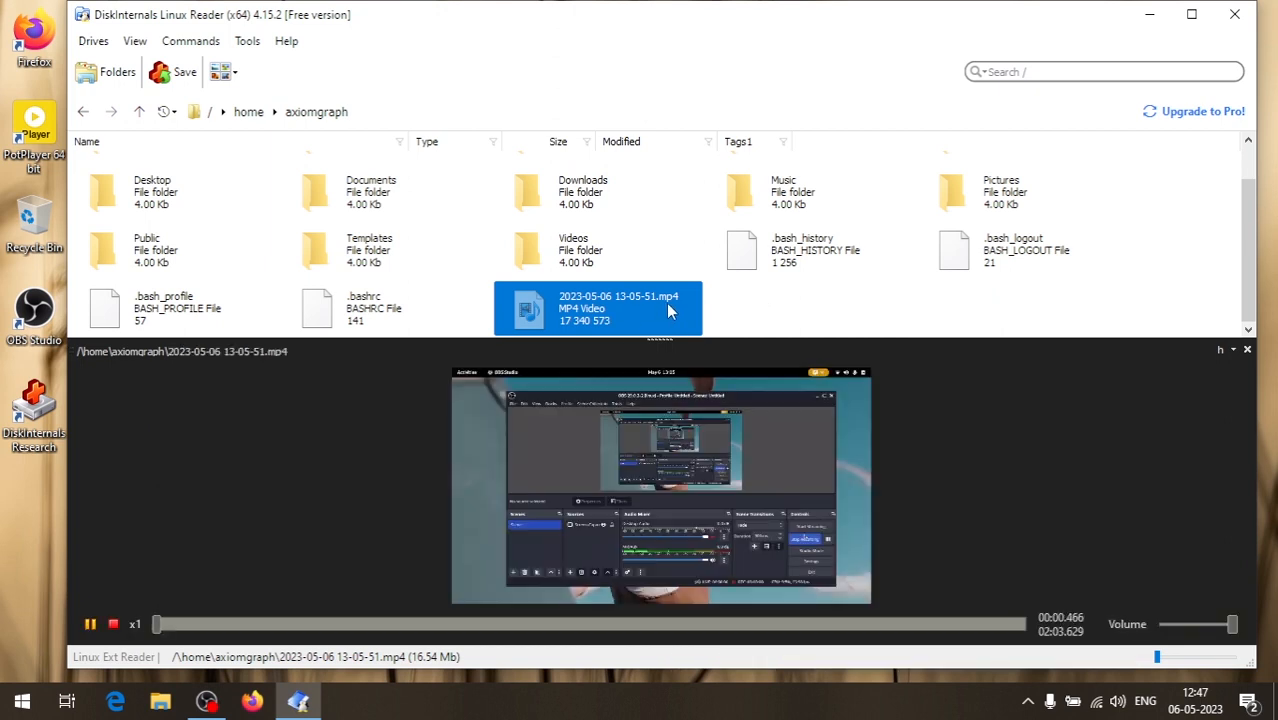
{"action": "left_click", "coordinate": [96, 628]}
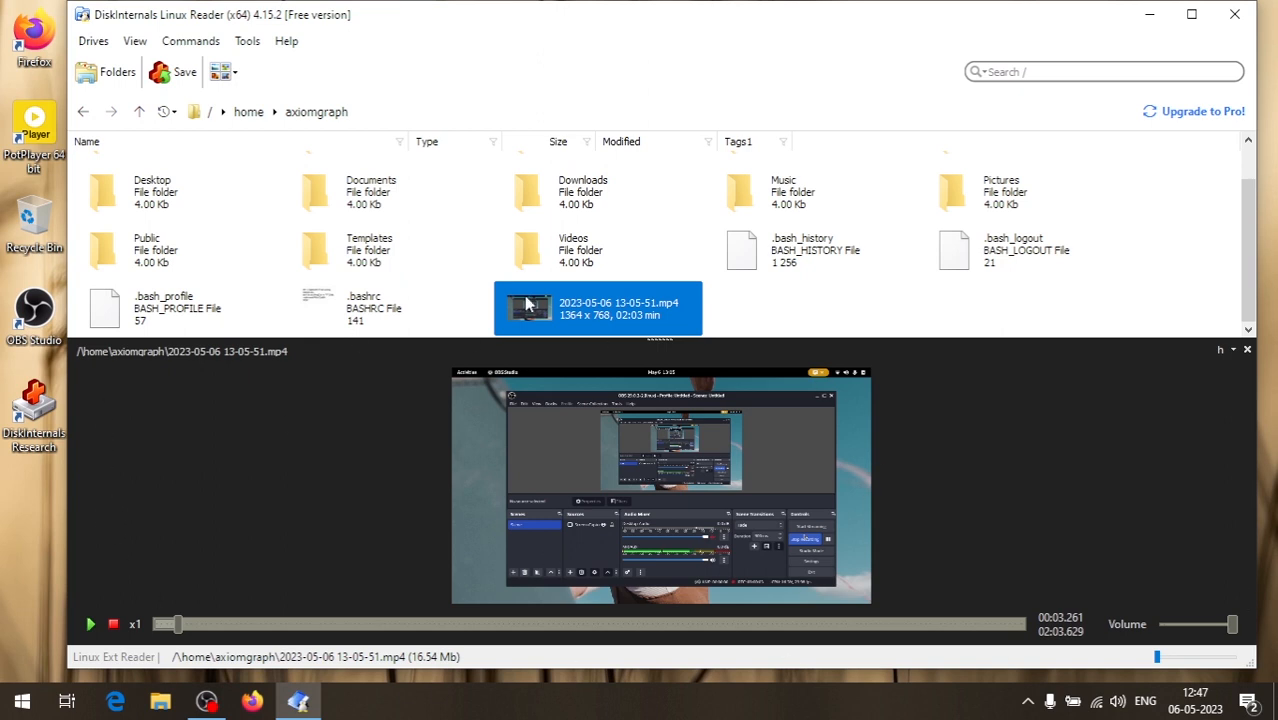
{"action": "left_click", "coordinate": [1247, 349]}
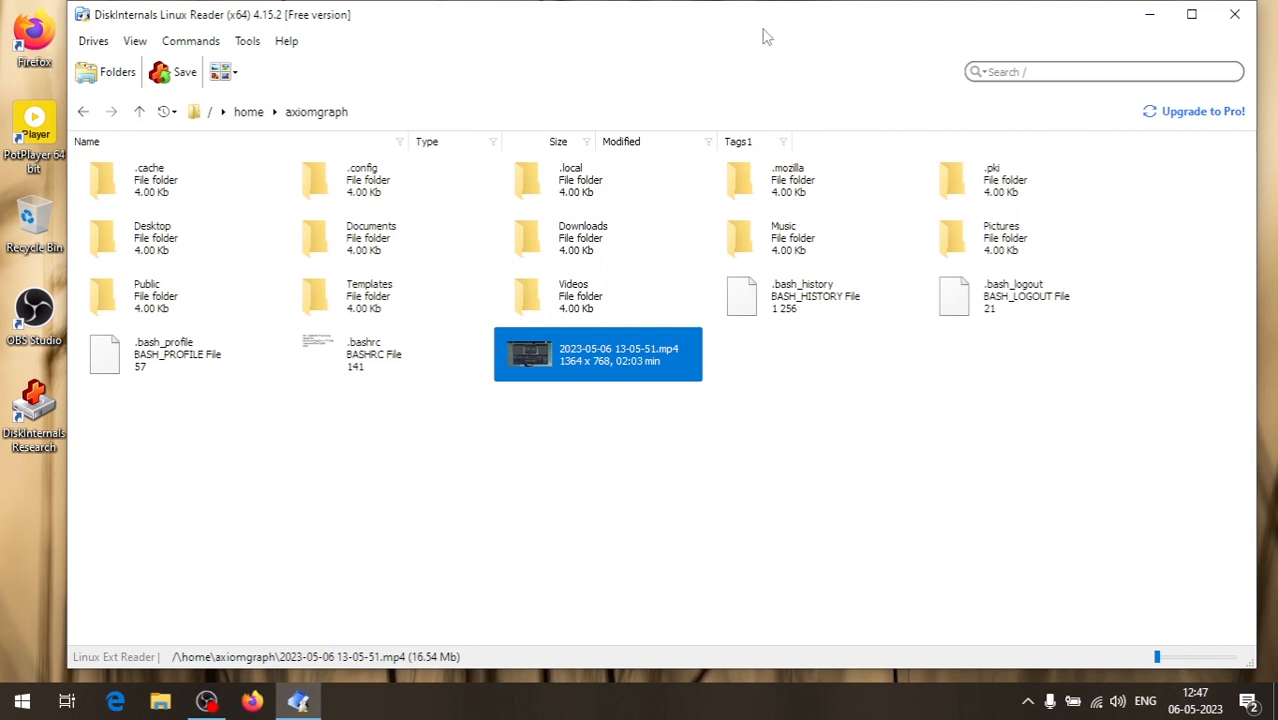
{"action": "mouse_move", "coordinate": [750, 30]}
{"action": "left_mouse_down"}
{"action": "mouse_move", "coordinate": [816, 48]}
{"action": "mouse_move", "coordinate": [755, 55]}
{"action": "left_mouse_up"}
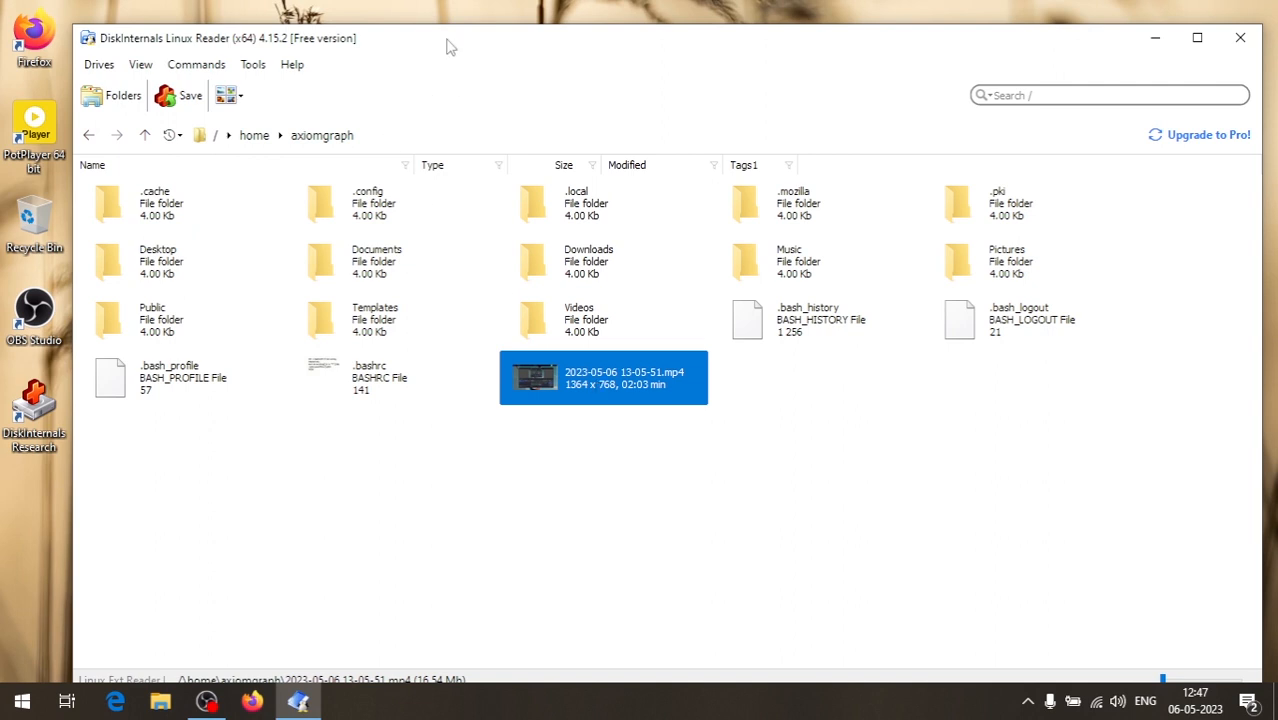
{"action": "left_click_drag", "start_coordinate": [450, 45], "coordinate": [500, 39]}
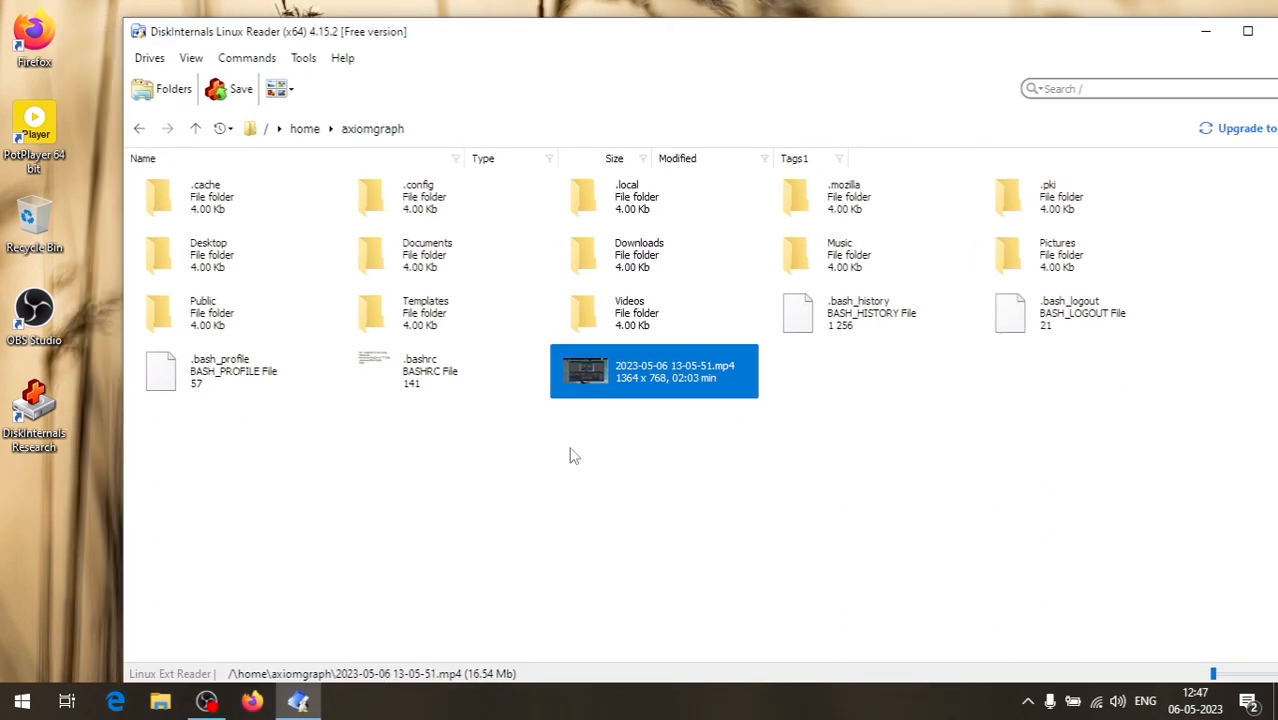
{"action": "left_click", "coordinate": [630, 314]}
{"action": "left_click", "coordinate": [631, 374]}
{"action": "right_click", "coordinate": [676, 369]}
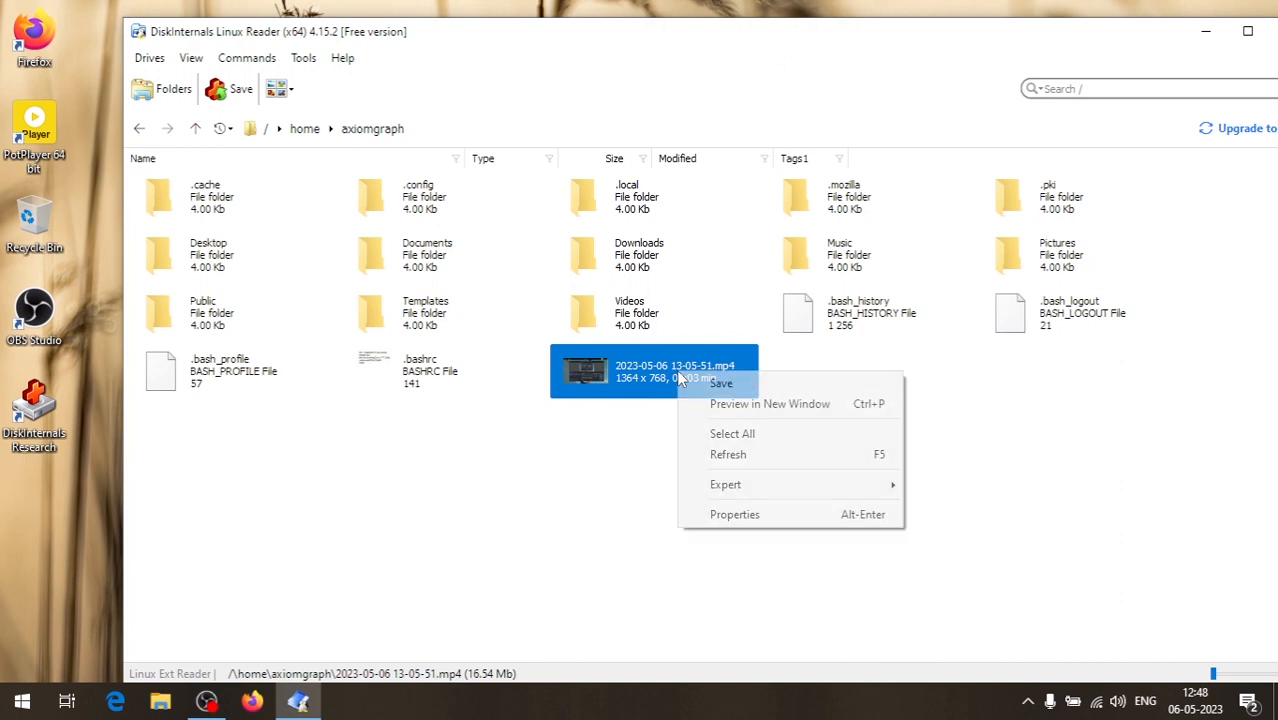
{"action": "left_click", "coordinate": [631, 379]}
{"action": "right_click", "coordinate": [672, 367]}
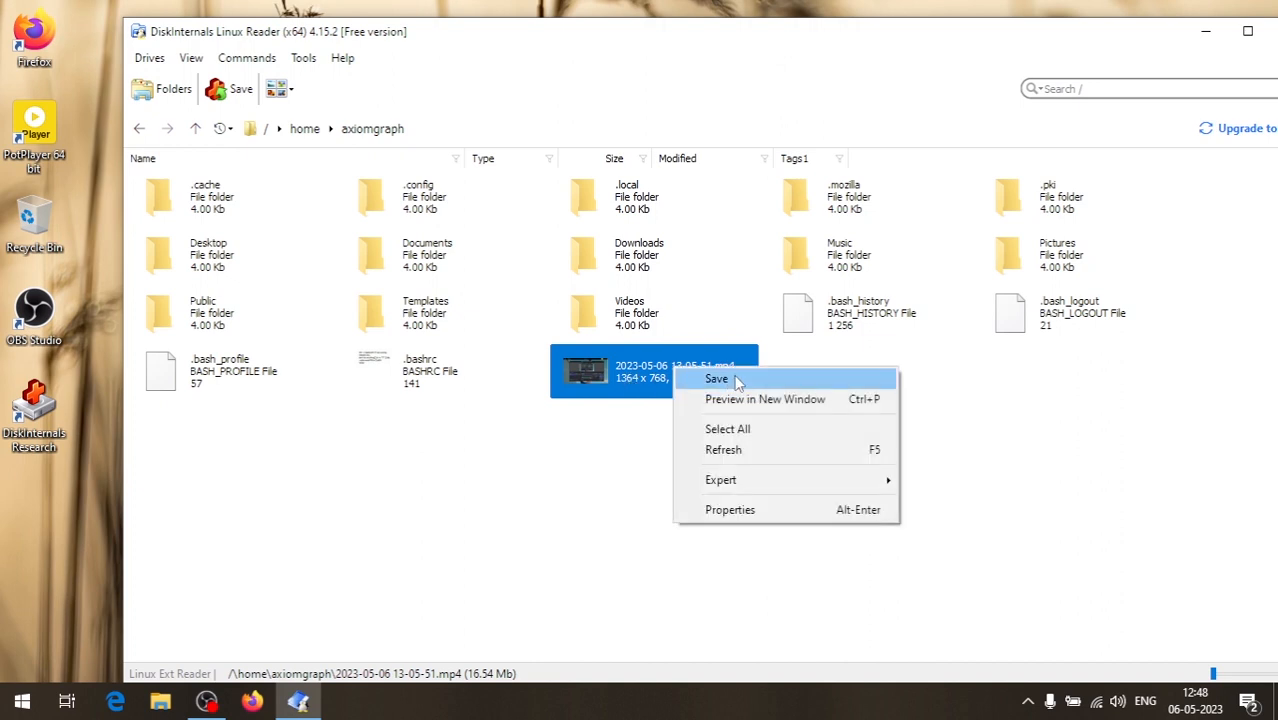
{"action": "left_click", "coordinate": [718, 379]}
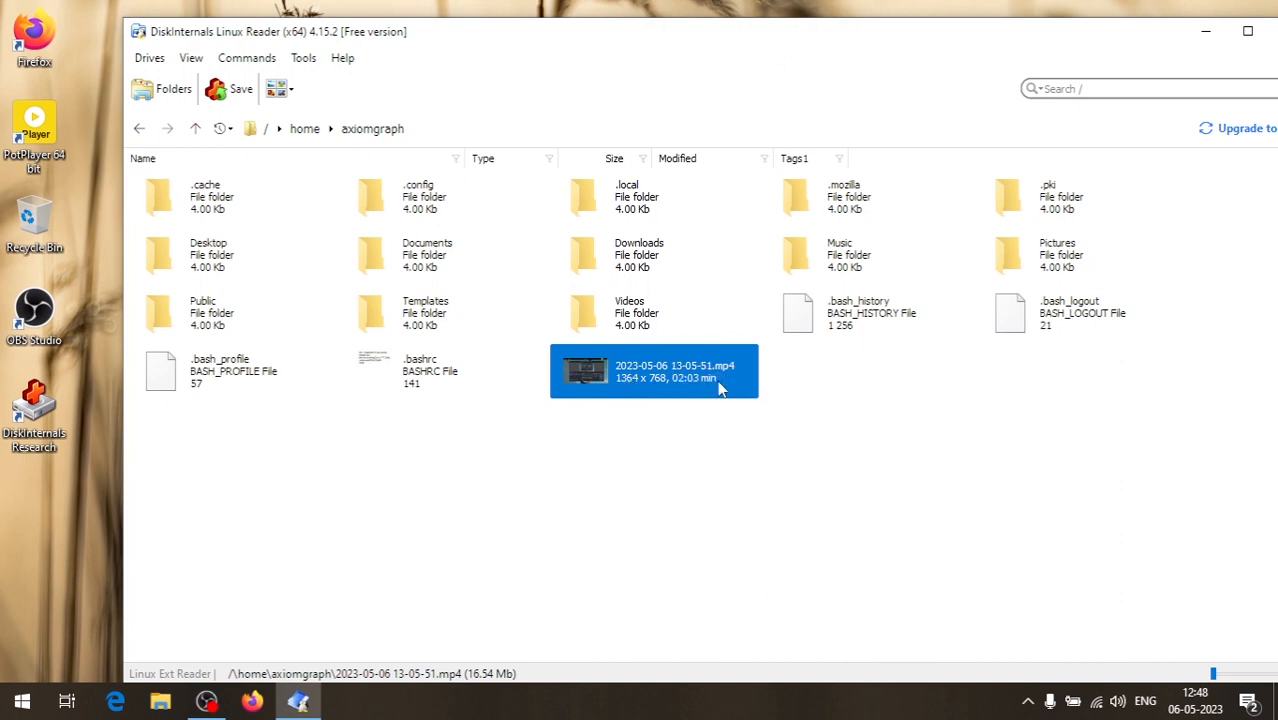
Choose Save Files as the export method and continue to the recovery options.
{"action": "left_click_drag", "start_coordinate": [521, 113], "coordinate": [562, 95]}
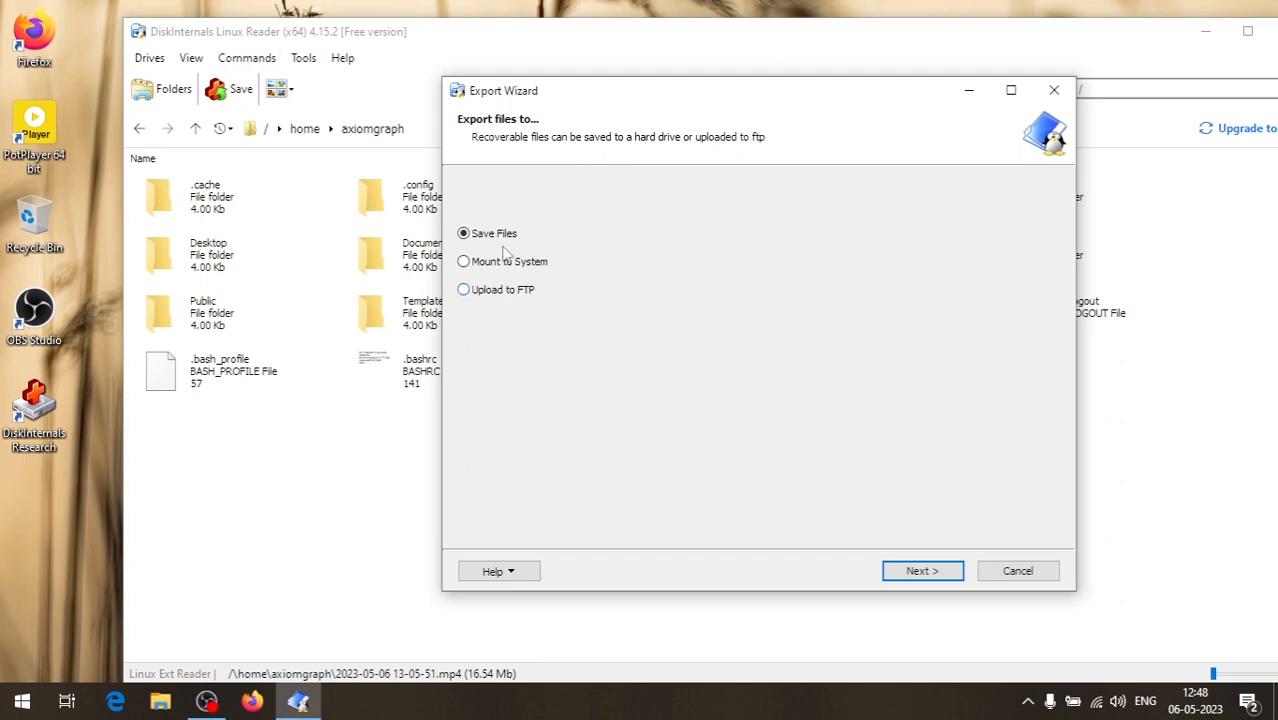
{"action": "double_click", "coordinate": [498, 239]}
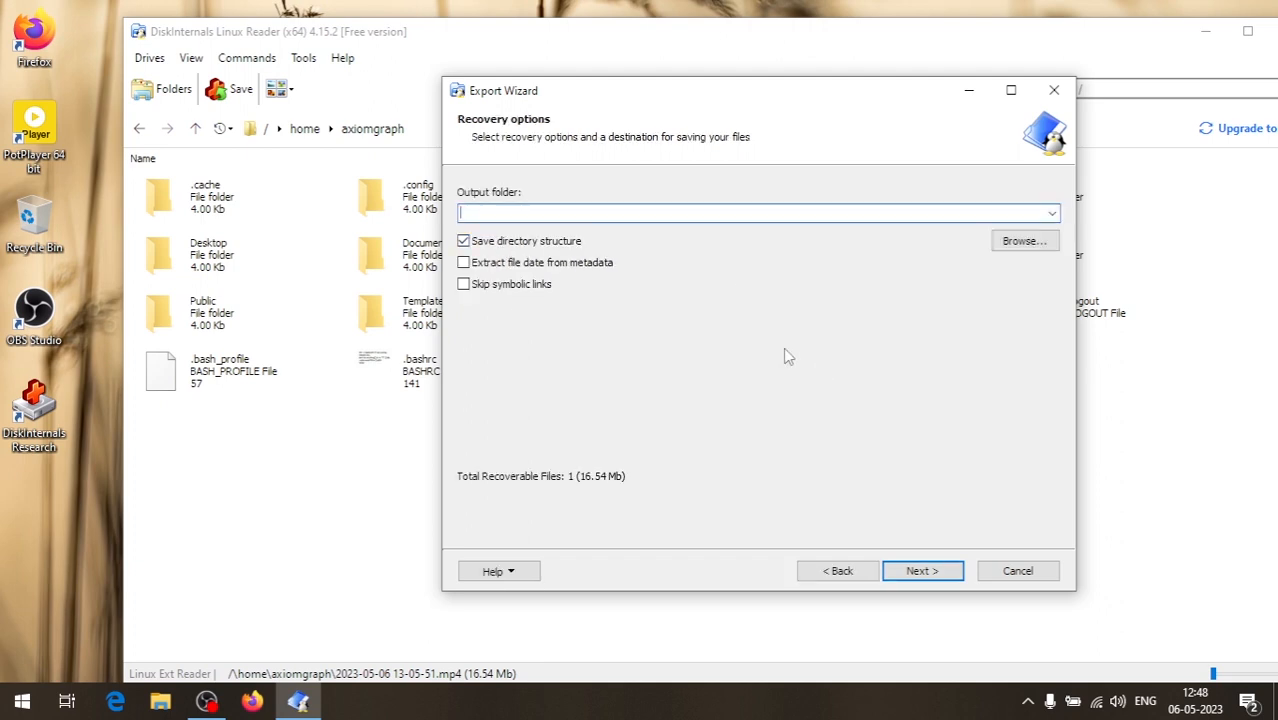
{"action": "left_click", "coordinate": [844, 573]}
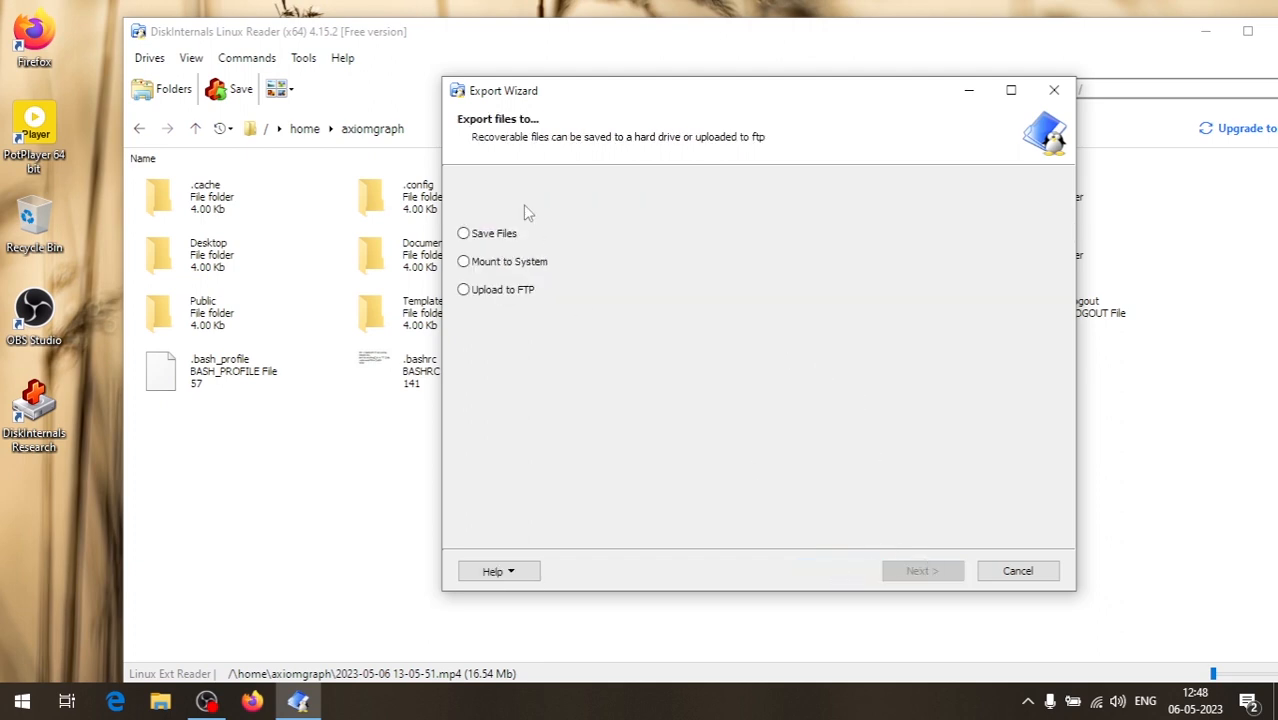
{"action": "left_click", "coordinate": [497, 238]}
{"action": "left_click", "coordinate": [921, 569]}
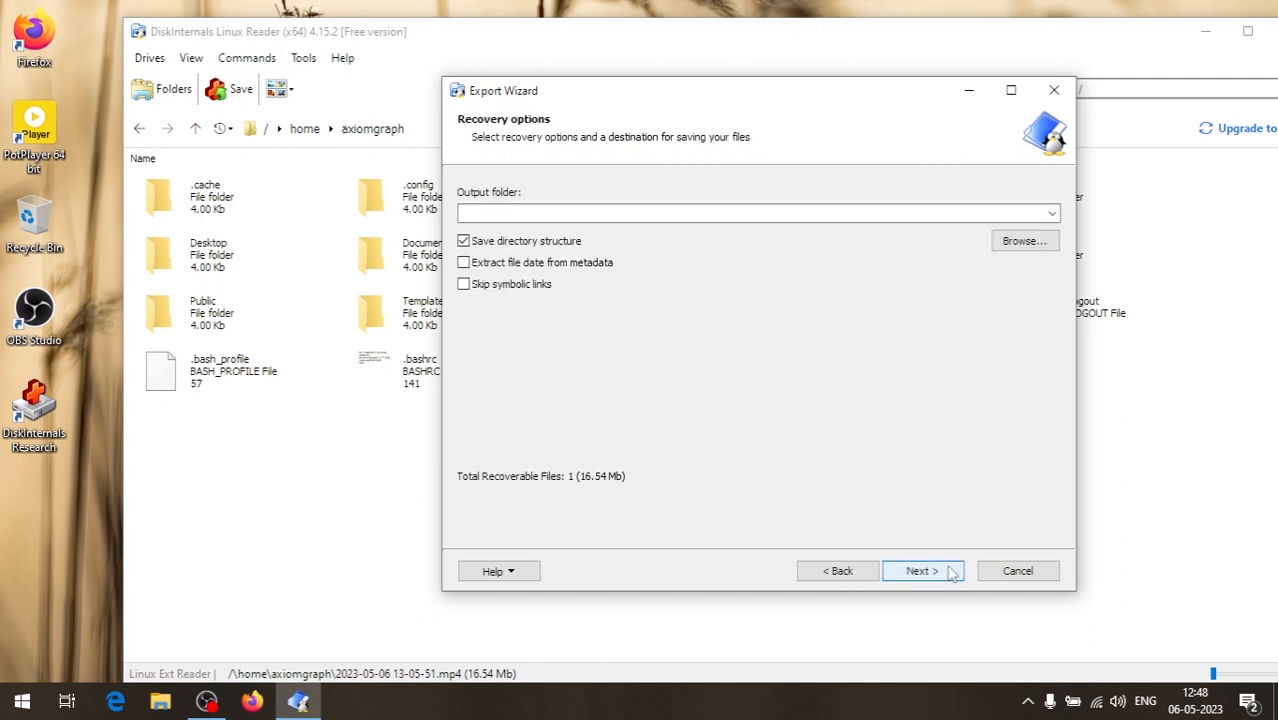
Set the export's output folder to the Windows Documents folder, keeping the directory structure option enabled.
{"action": "left_click_drag", "start_coordinate": [699, 94], "coordinate": [657, 79]}
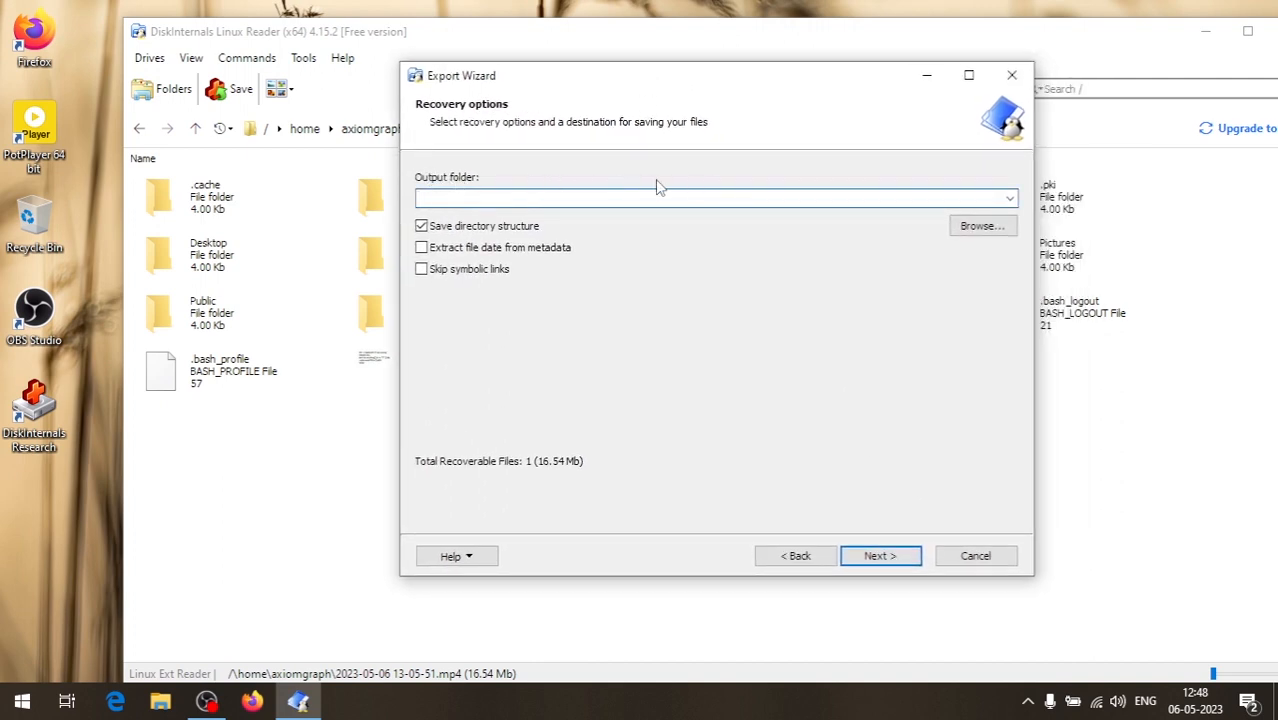
{"action": "left_click", "coordinate": [981, 226]}
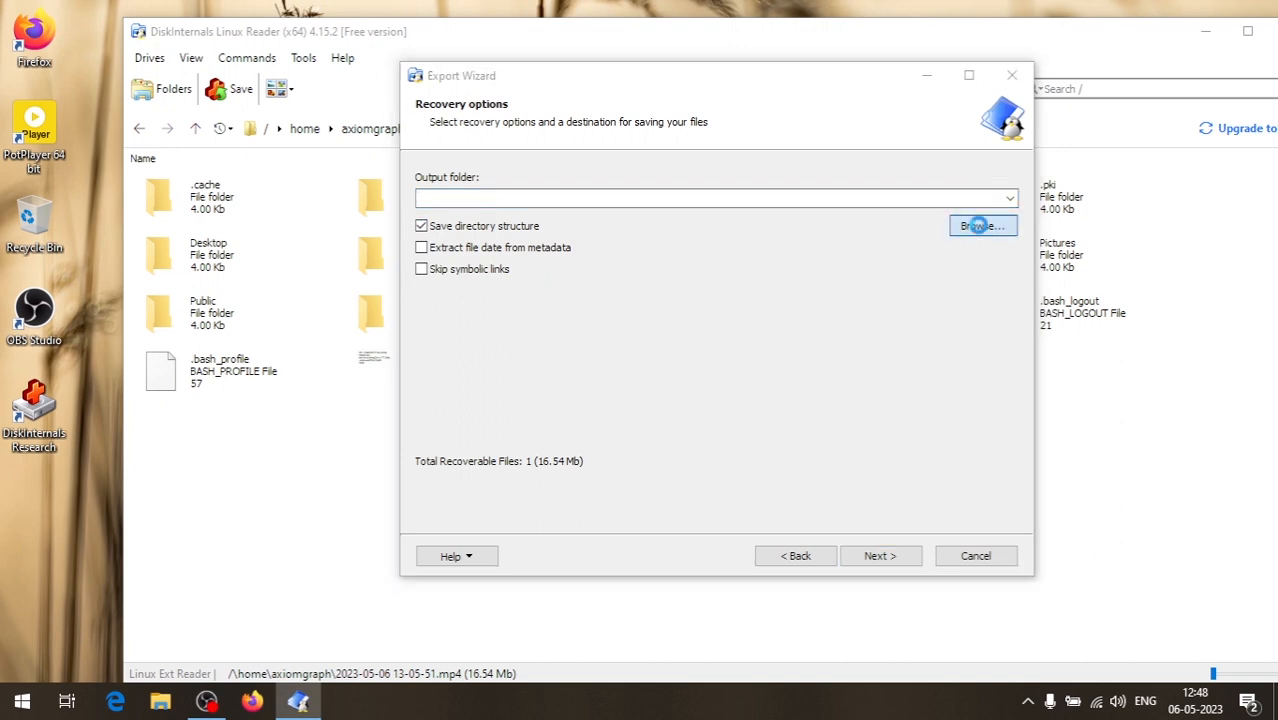
{"action": "left_click_drag", "start_coordinate": [590, 114], "coordinate": [539, 107]}
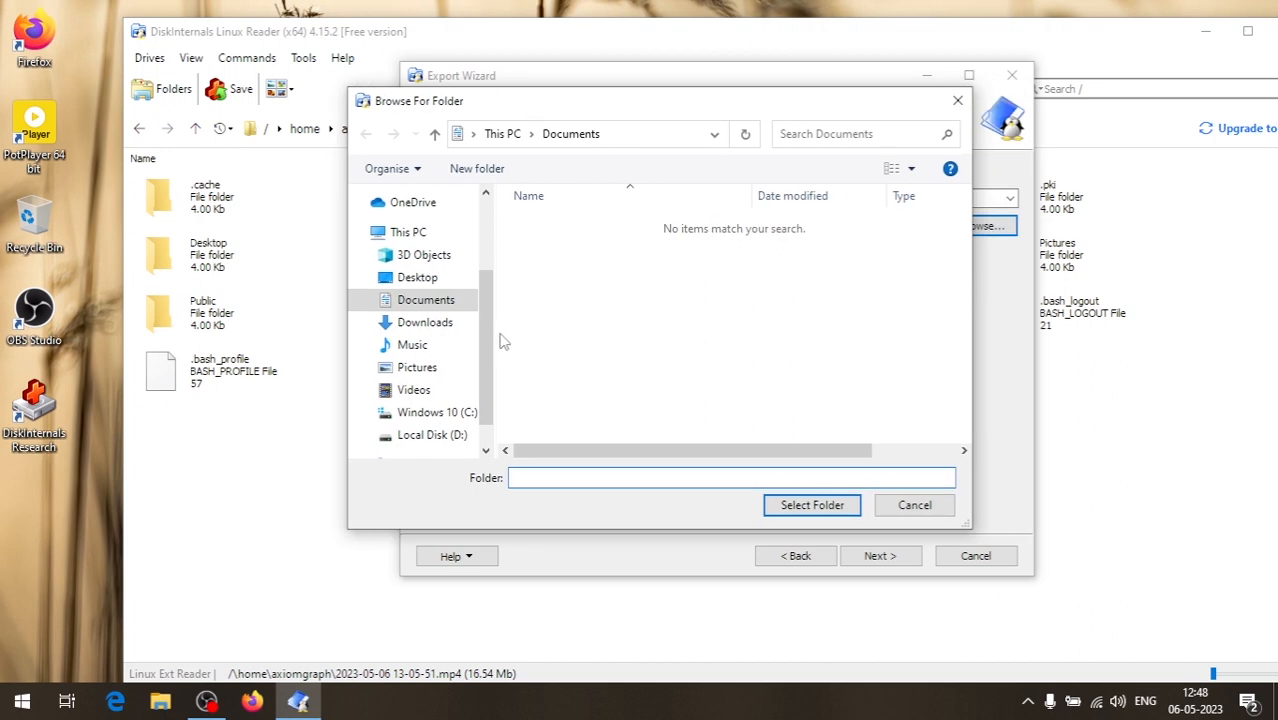
{"action": "scroll", "coordinate": [491, 358], "scroll_direction": "down", "scroll_amount": 1}
{"action": "scroll", "coordinate": [448, 365], "scroll_direction": "up", "scroll_amount": 2}
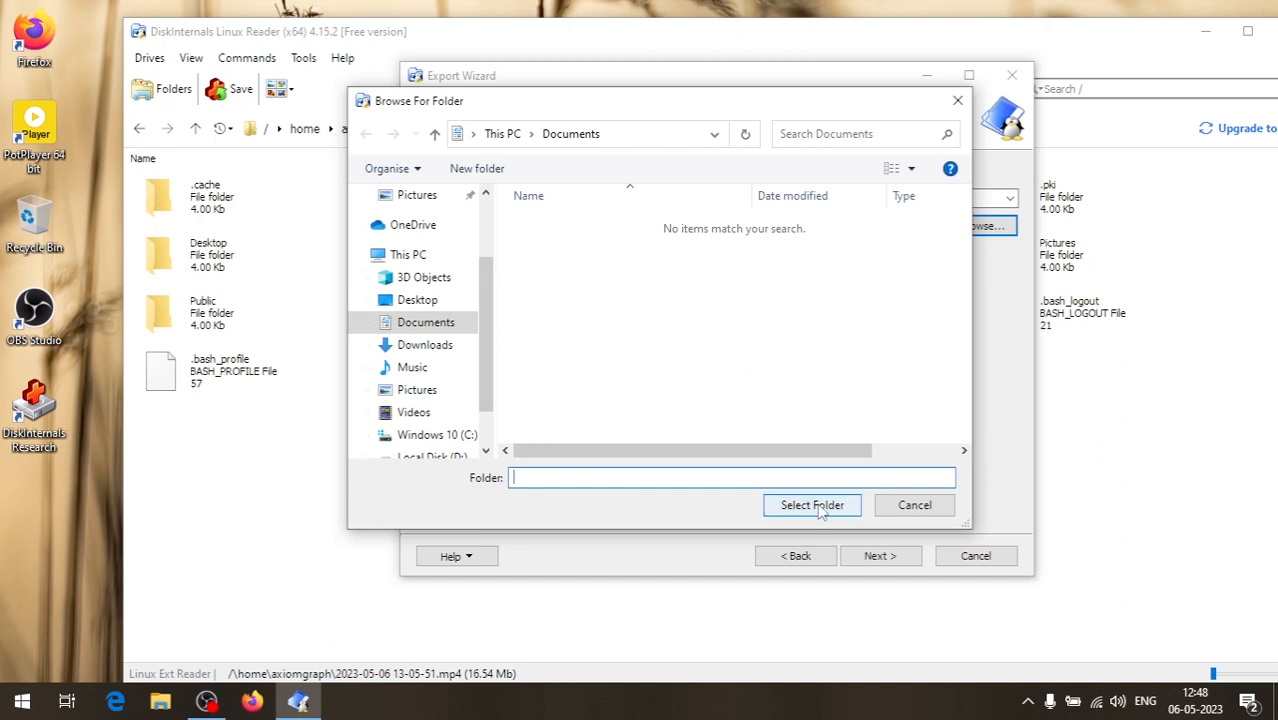
{"action": "left_click", "coordinate": [788, 508]}
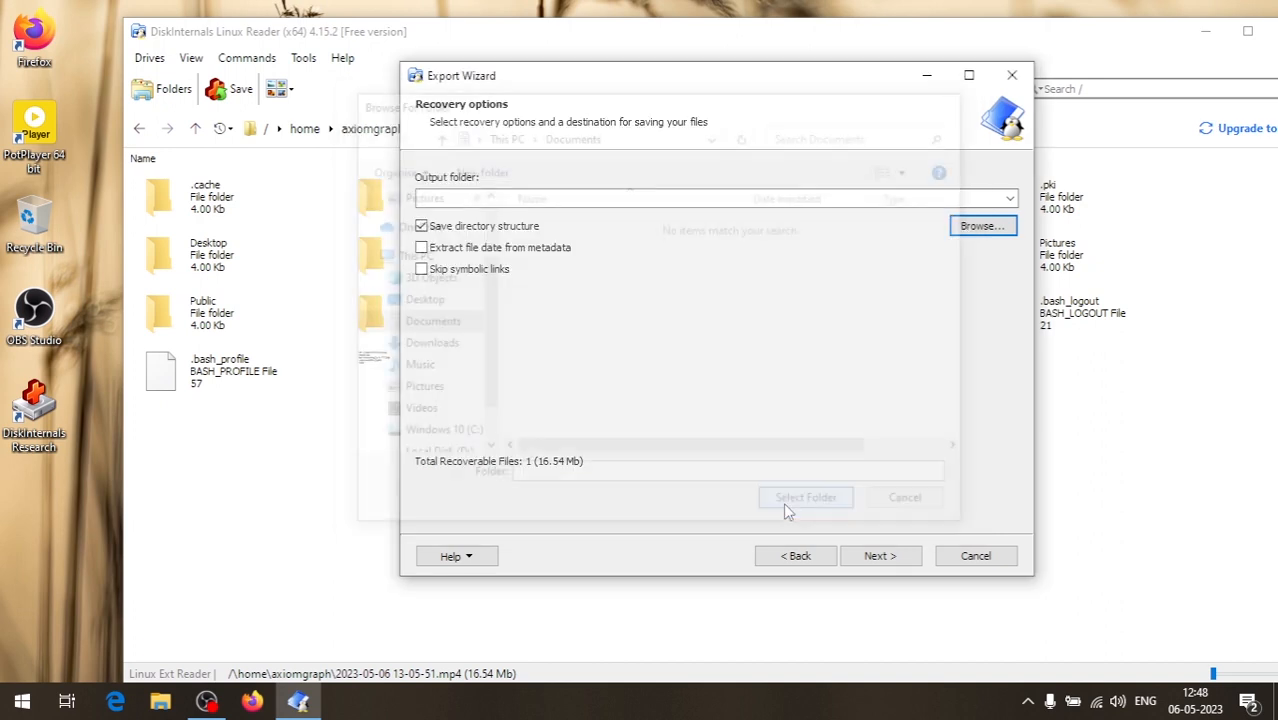
{"action": "left_click_drag", "start_coordinate": [670, 80], "coordinate": [602, 75]}
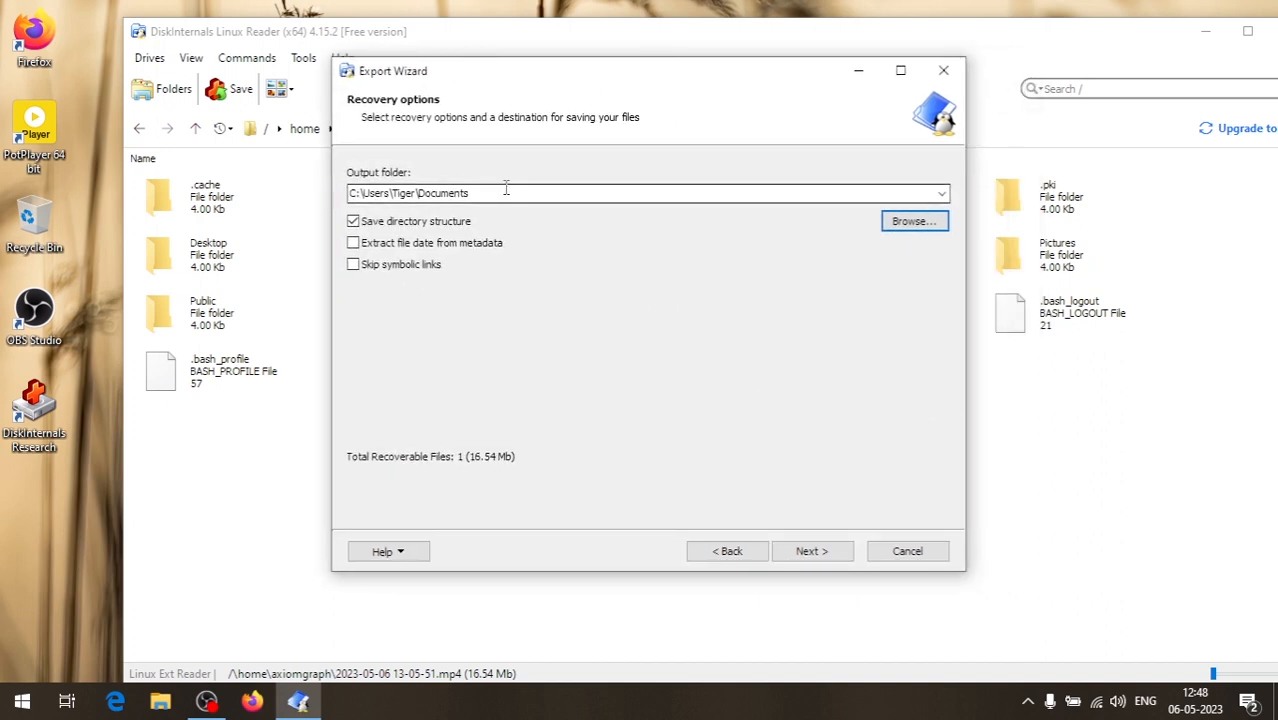
{"action": "left_click", "coordinate": [500, 192]}
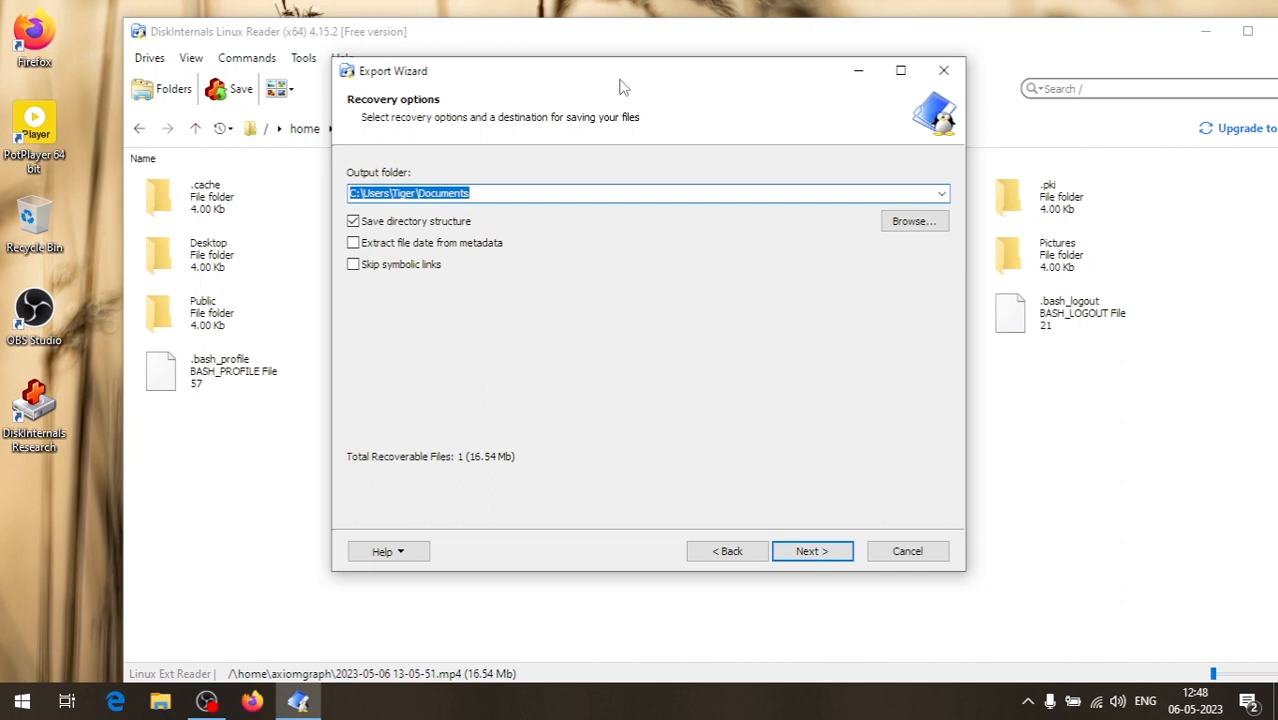
{"action": "left_click", "coordinate": [815, 553]}
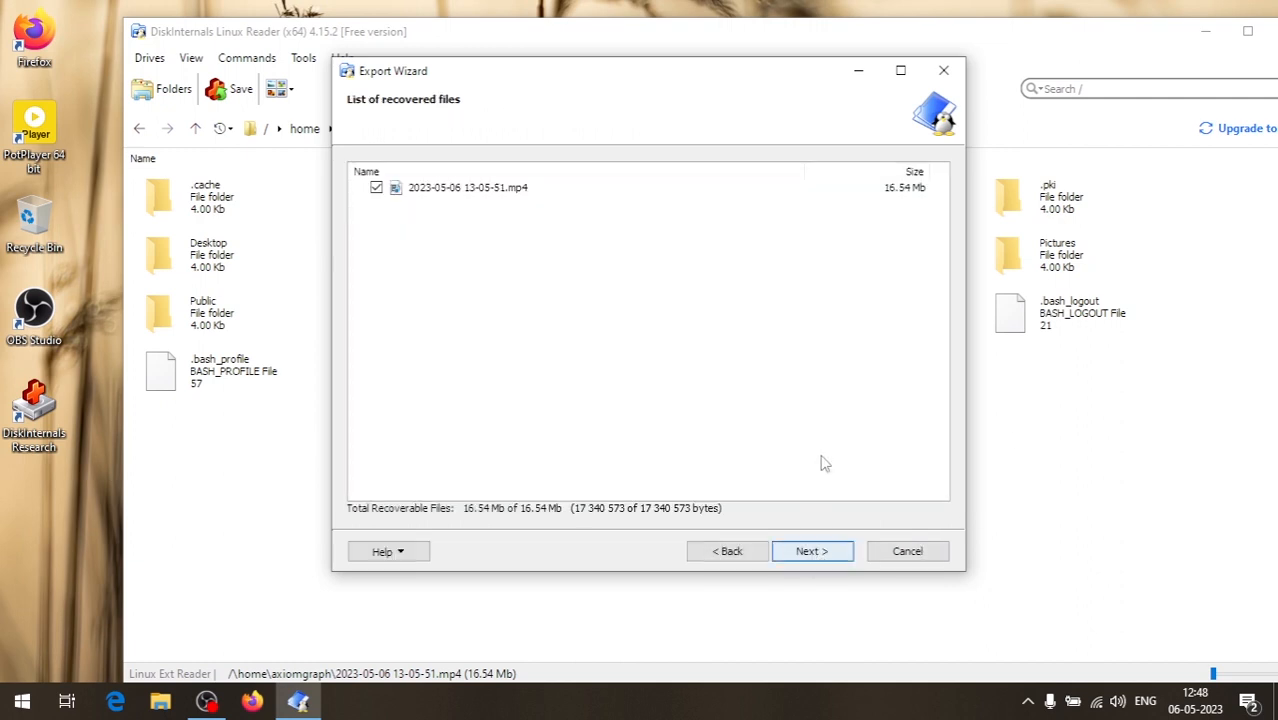
{"action": "left_click_drag", "start_coordinate": [504, 80], "coordinate": [535, 80]}
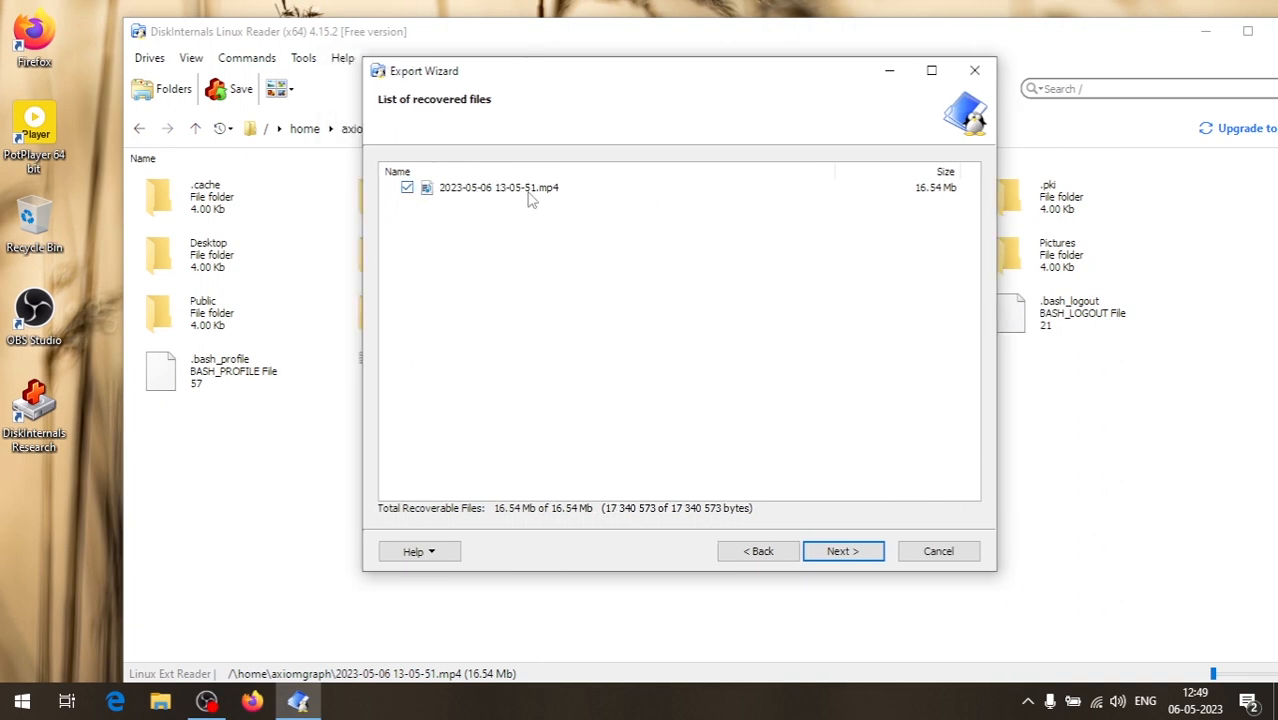
{"action": "left_click", "coordinate": [840, 552]}
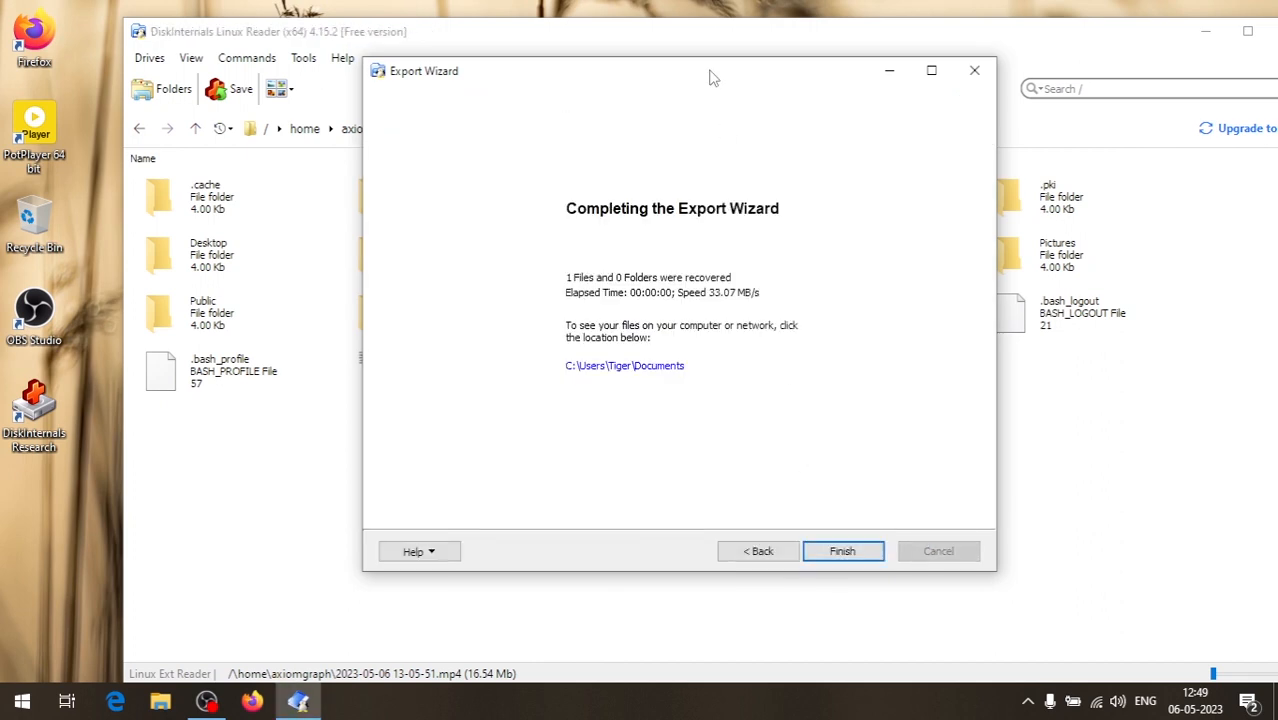
{"action": "left_click_drag", "start_coordinate": [710, 77], "coordinate": [757, 57]}
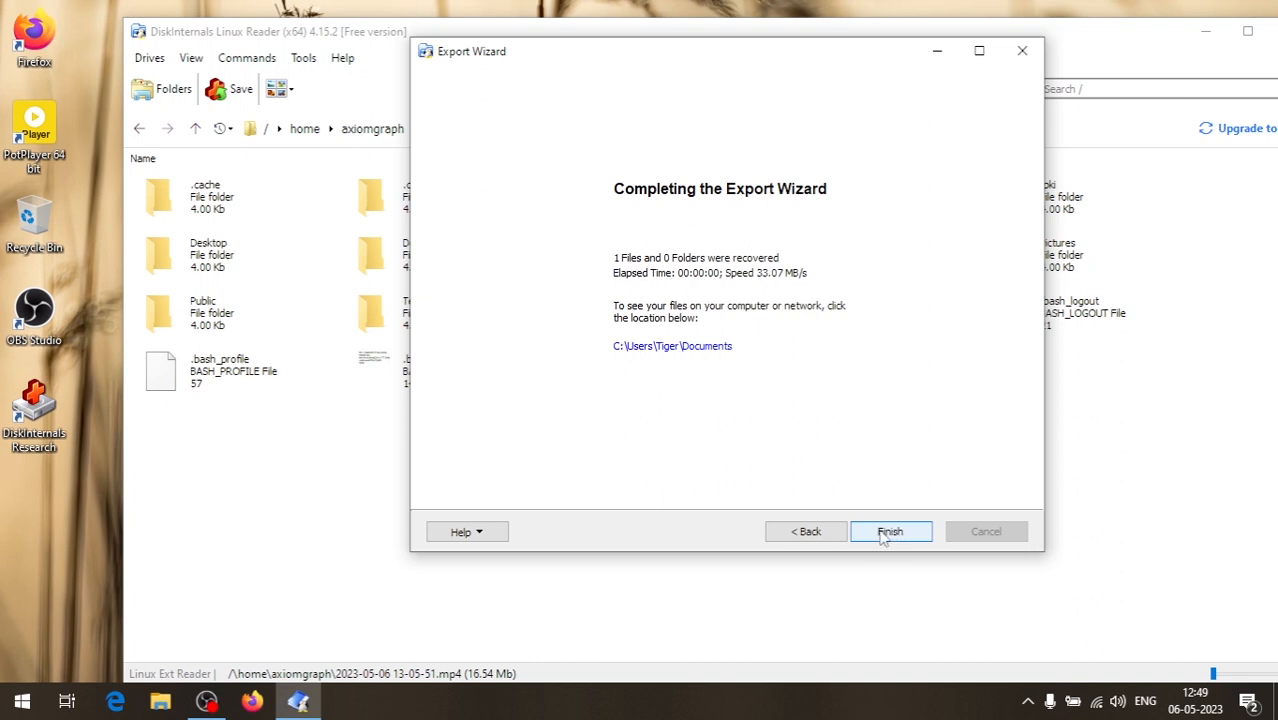
Finish the Export Wizard and minimize the Linux Reader window to show the desktop.
{"action": "left_click", "coordinate": [882, 538]}
{"action": "left_click_drag", "start_coordinate": [1166, 37], "coordinate": [1136, 60]}
{"action": "left_click", "coordinate": [1174, 58]}
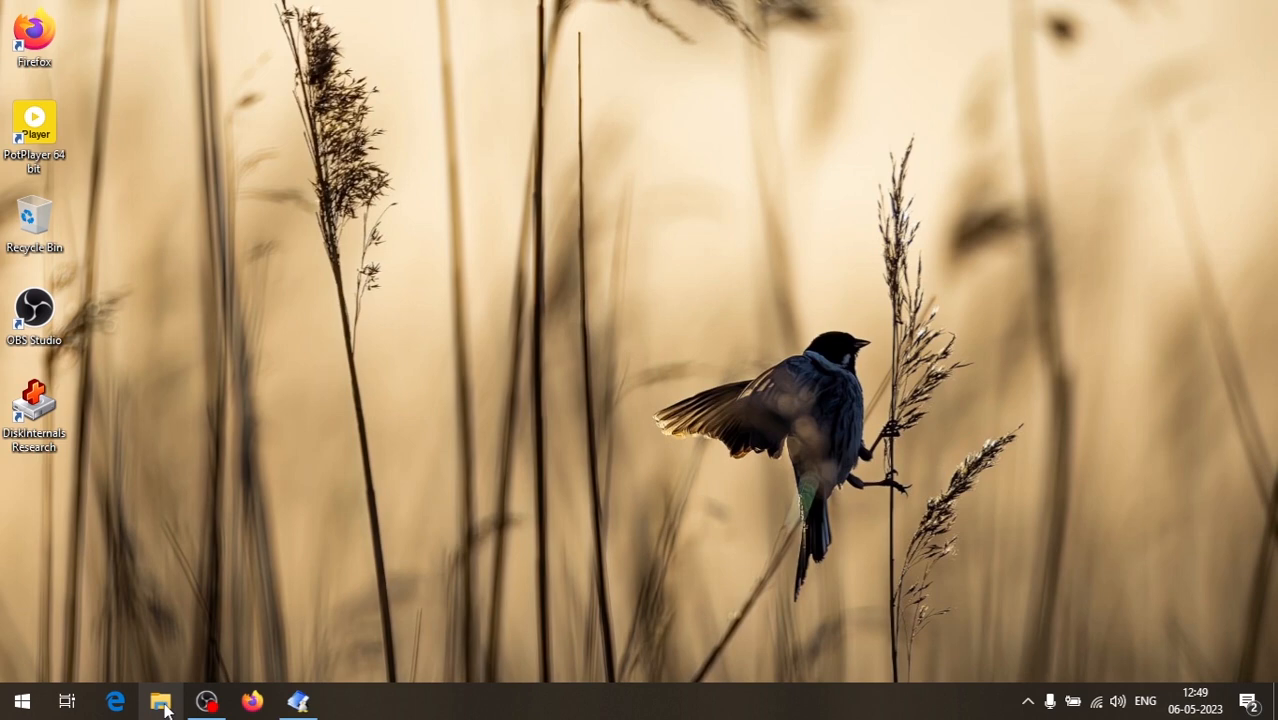
{"action": "left_click", "coordinate": [162, 701]}
{"action": "left_click", "coordinate": [129, 328]}
{"action": "left_click", "coordinate": [200, 402]}
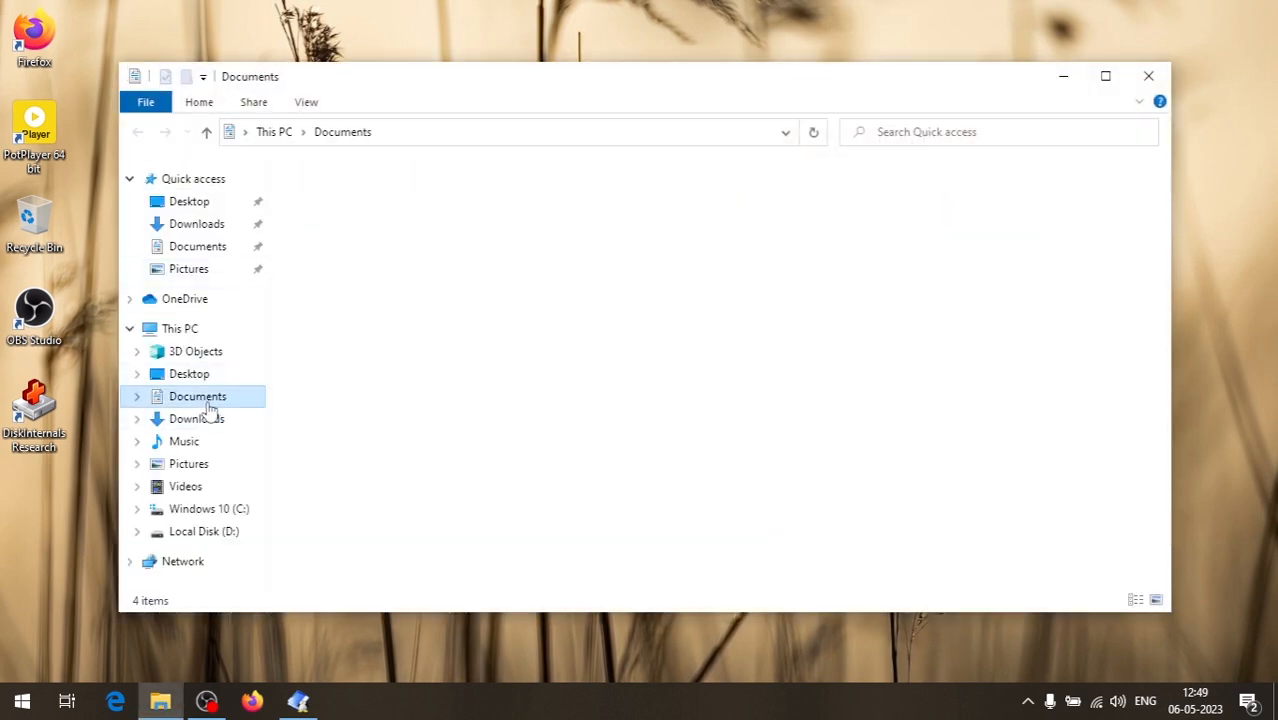
{"action": "left_click_drag", "start_coordinate": [535, 80], "coordinate": [650, 71]}
{"action": "left_click_drag", "start_coordinate": [656, 332], "coordinate": [424, 182]}
{"action": "left_click_drag", "start_coordinate": [577, 322], "coordinate": [270, 122]}
{"action": "left_click_drag", "start_coordinate": [1024, 86], "coordinate": [736, 102]}
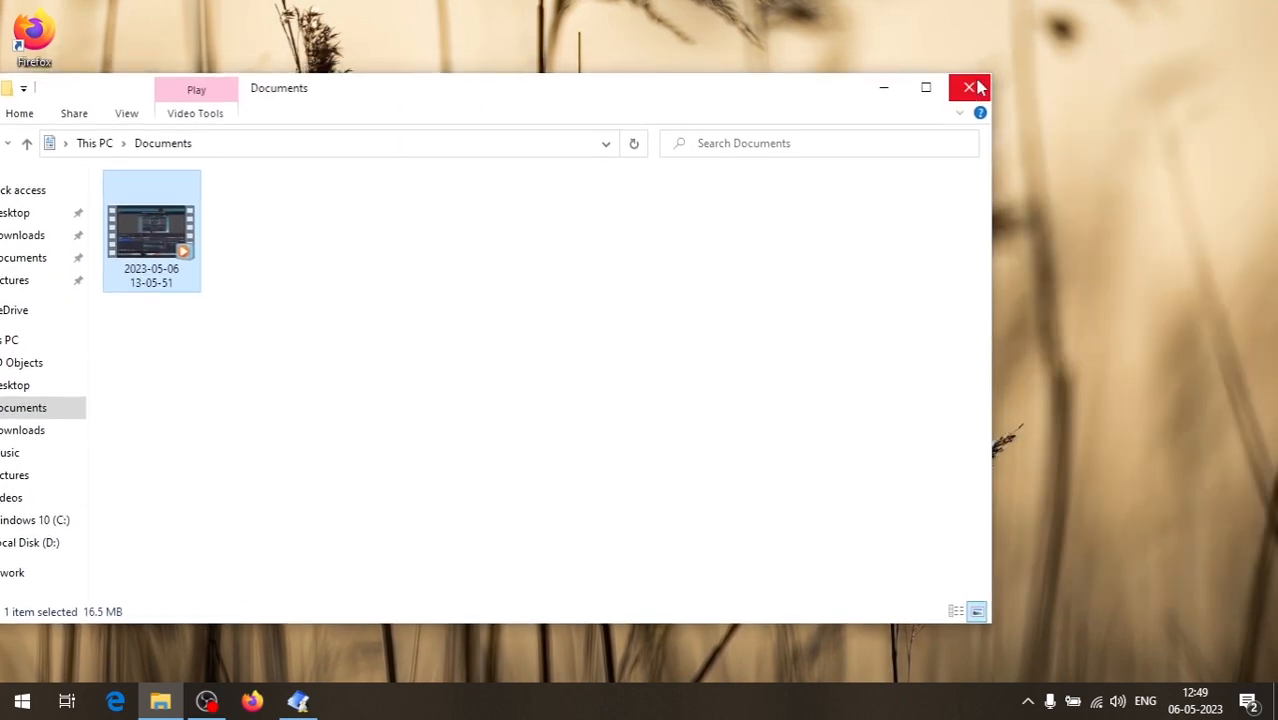
{"action": "left_click", "coordinate": [972, 86]}
Switch back to Linux Reader, view the save option for Post Process.zip in Downloads, and return to the axiomgraph folder.
{"action": "left_click", "coordinate": [298, 700]}
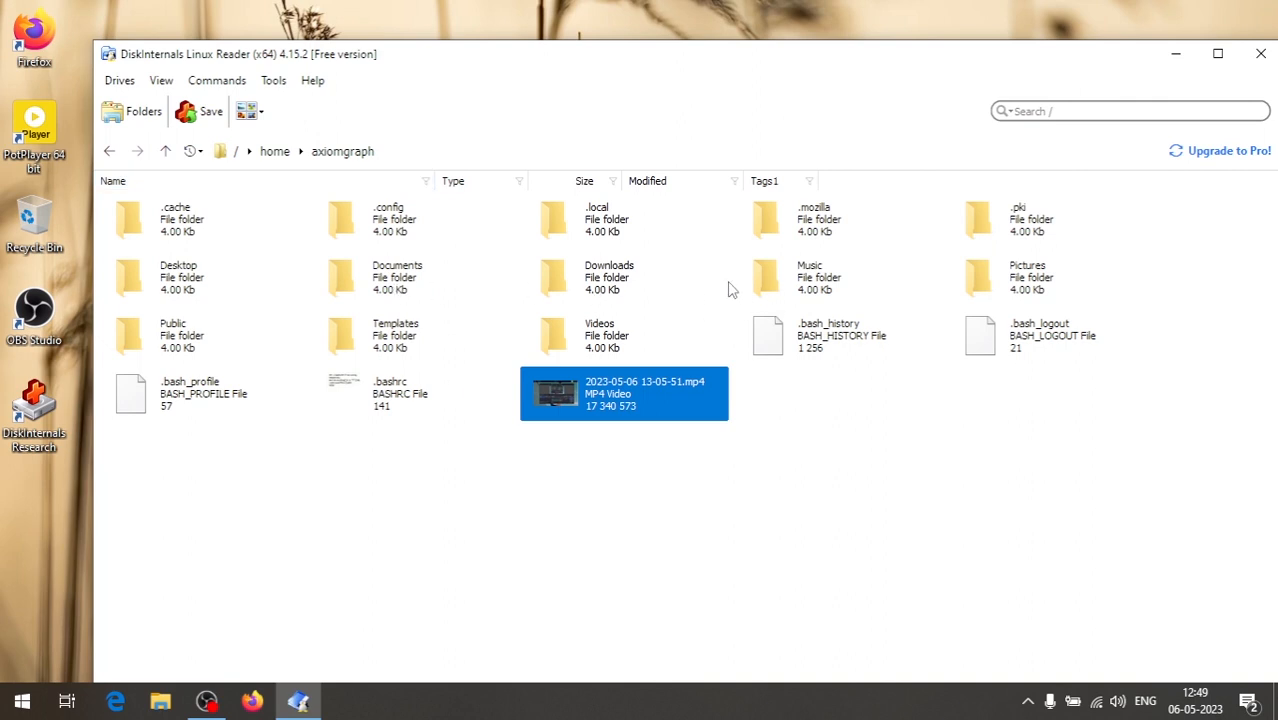
{"action": "double_click", "coordinate": [595, 272]}
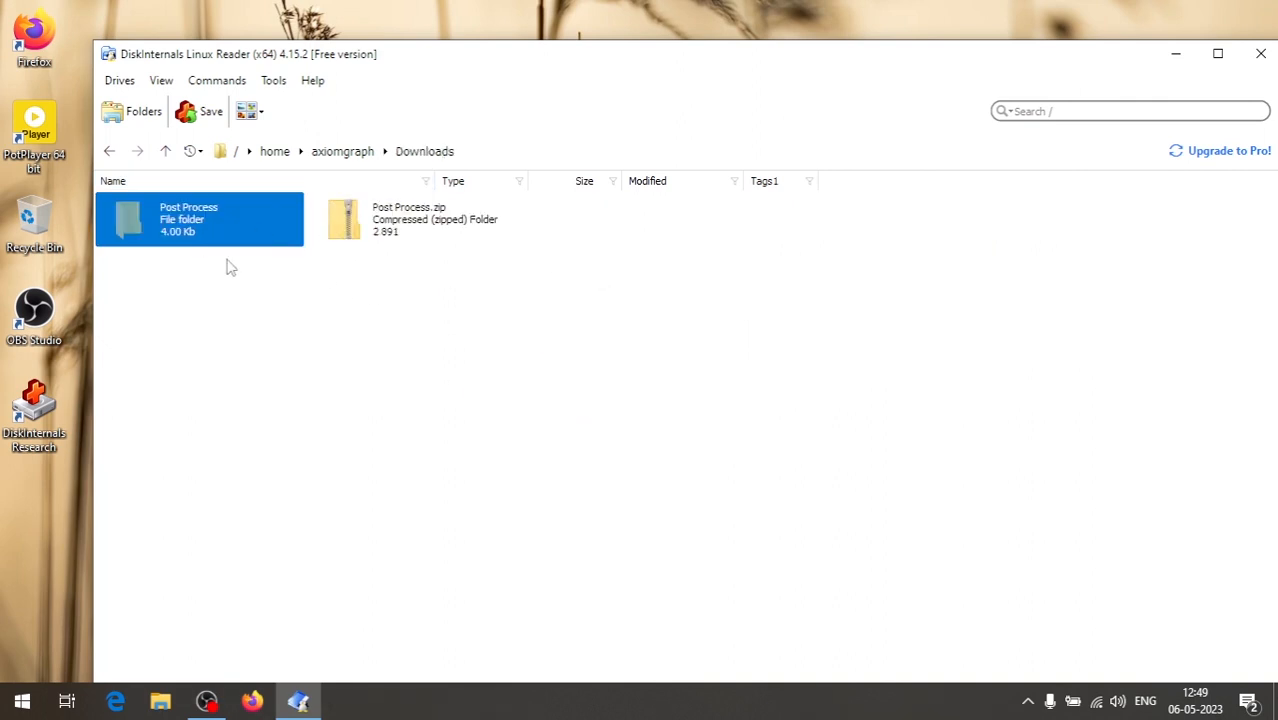
{"action": "left_click", "coordinate": [413, 218]}
{"action": "right_click", "coordinate": [381, 230]}
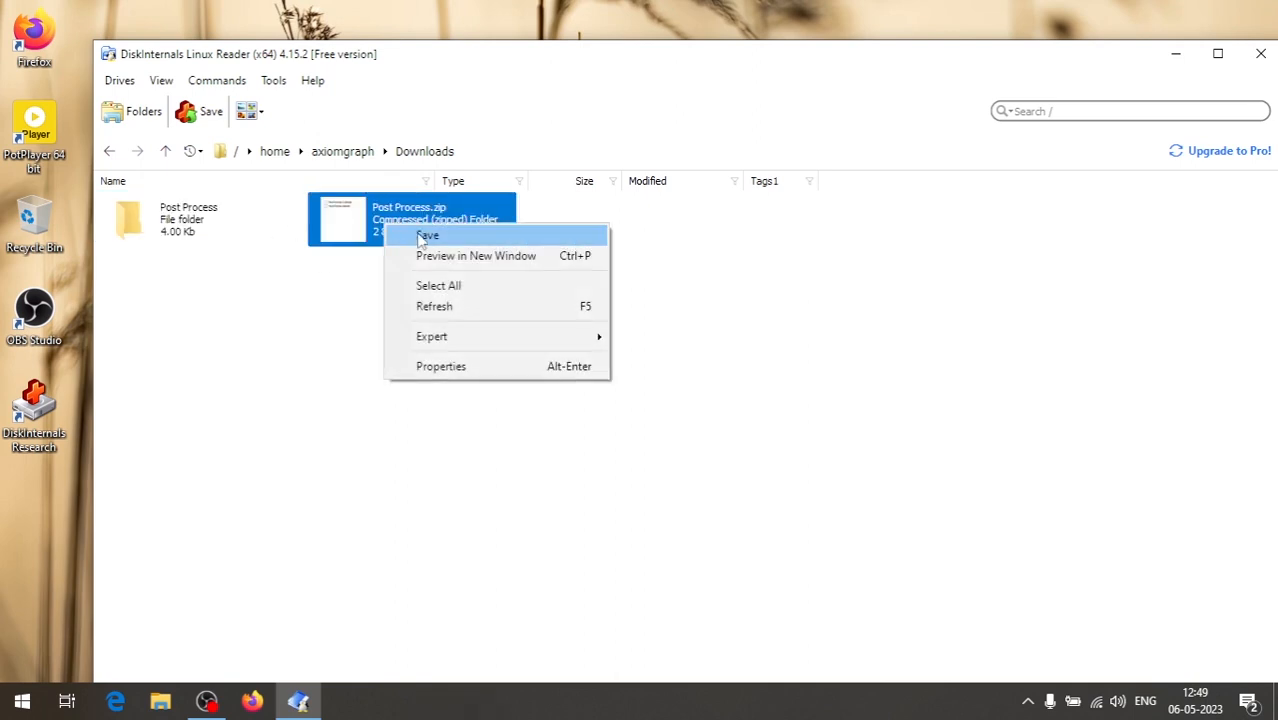
{"action": "key", "text": "Escape"}
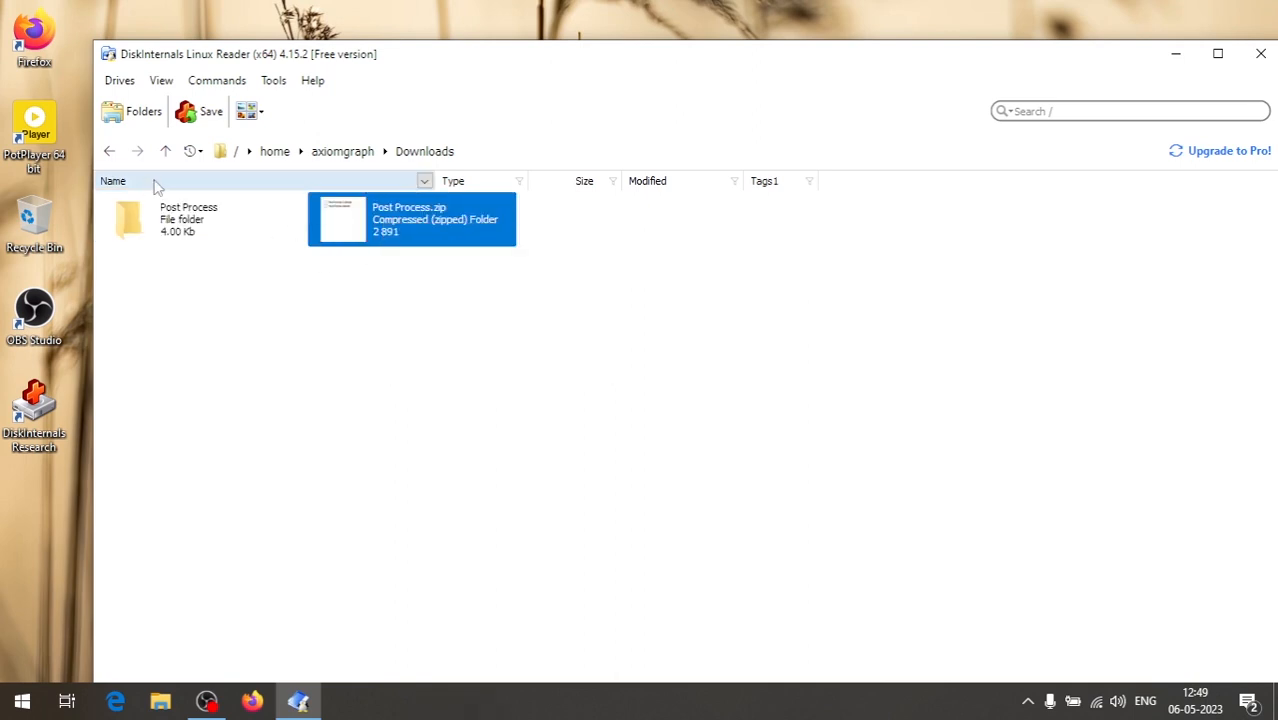
{"action": "left_click", "coordinate": [109, 151]}
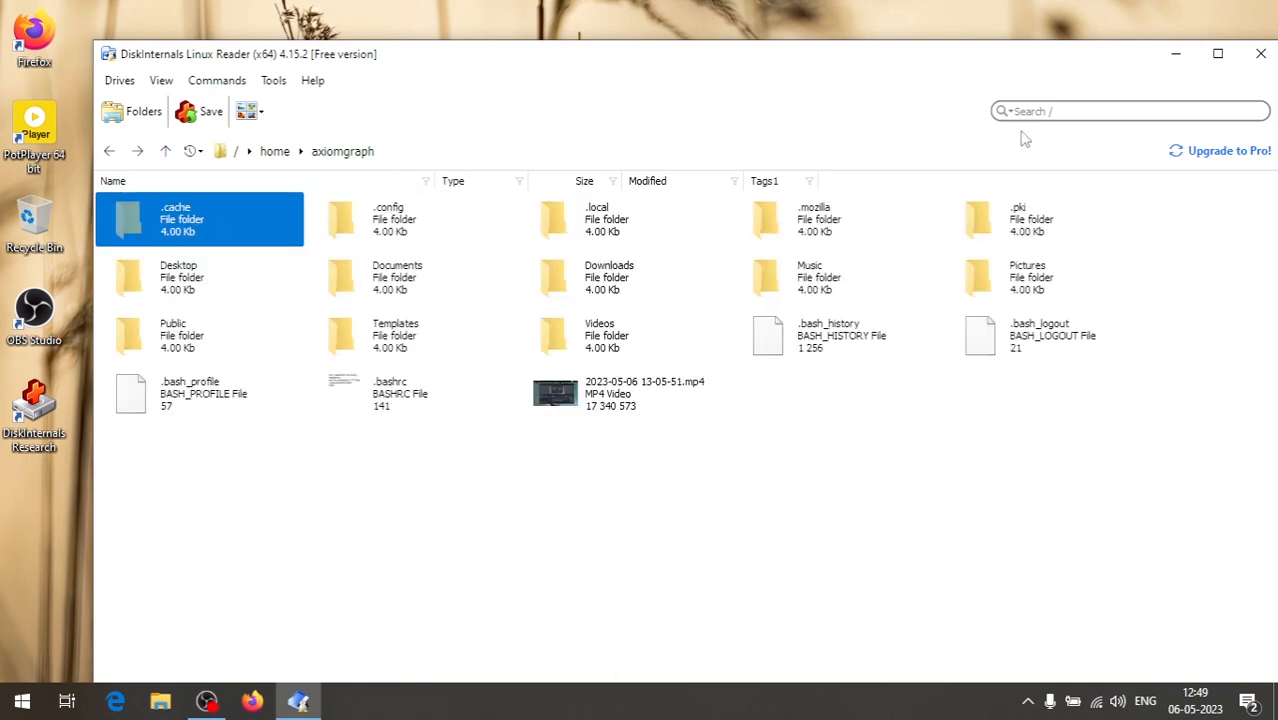
Close DiskInternals Linux Reader and confirm discarding the scan results.
{"action": "left_click", "coordinate": [1261, 53]}
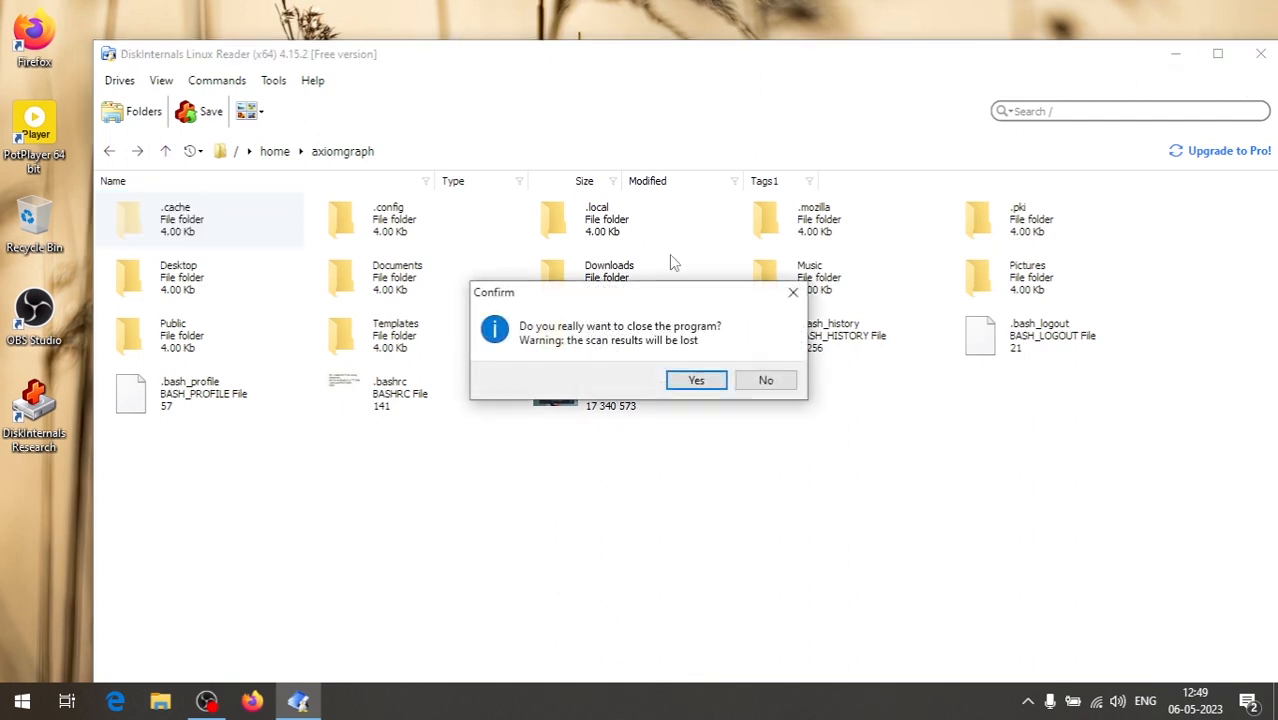
{"action": "left_click", "coordinate": [690, 383]}
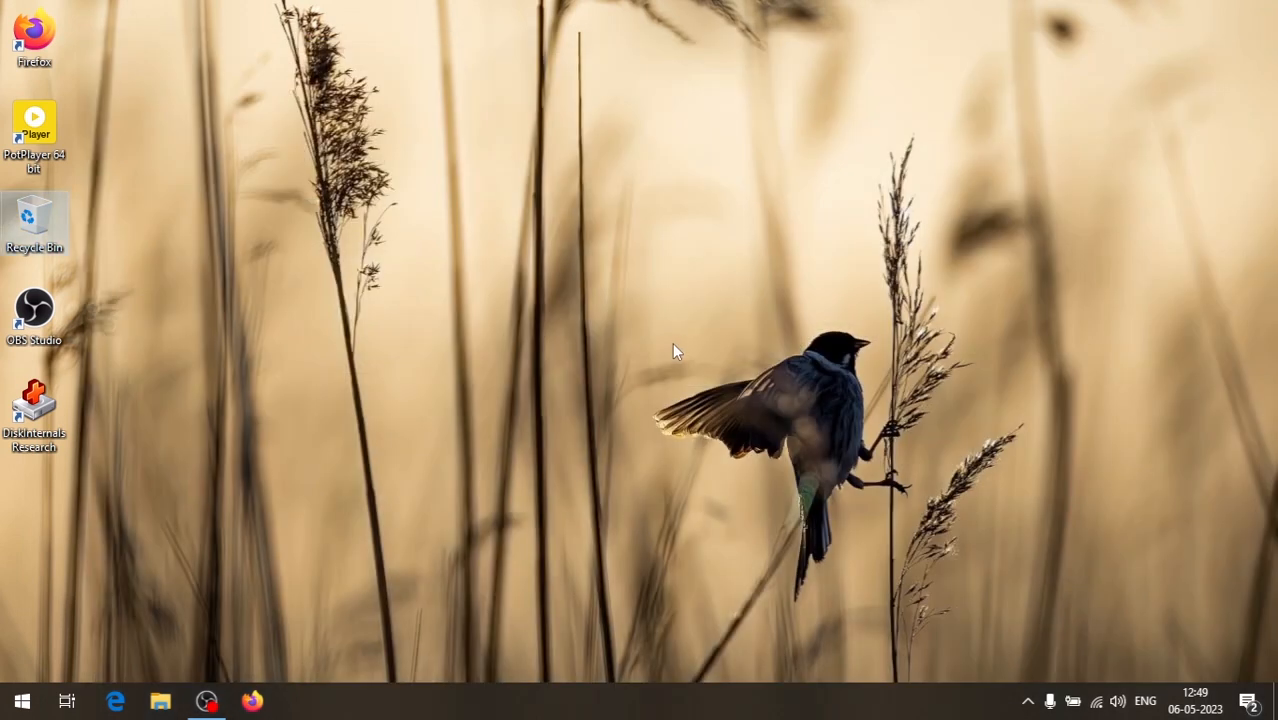